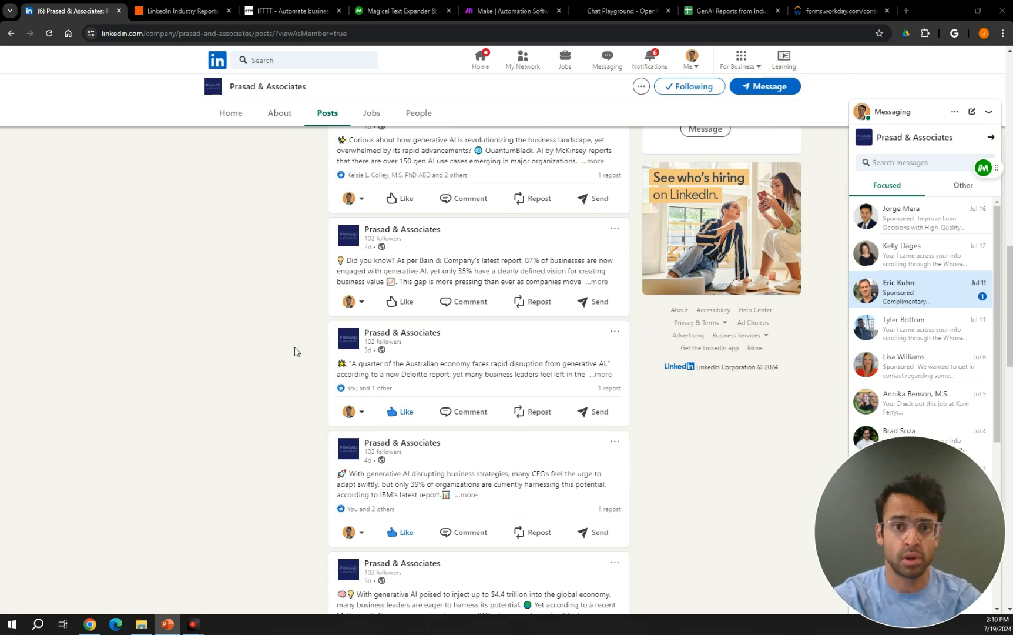
Expand the Bain & Company report post in the Prasad & Associates LinkedIn feed to read its full text.
scroll(280, 348, up, 1)
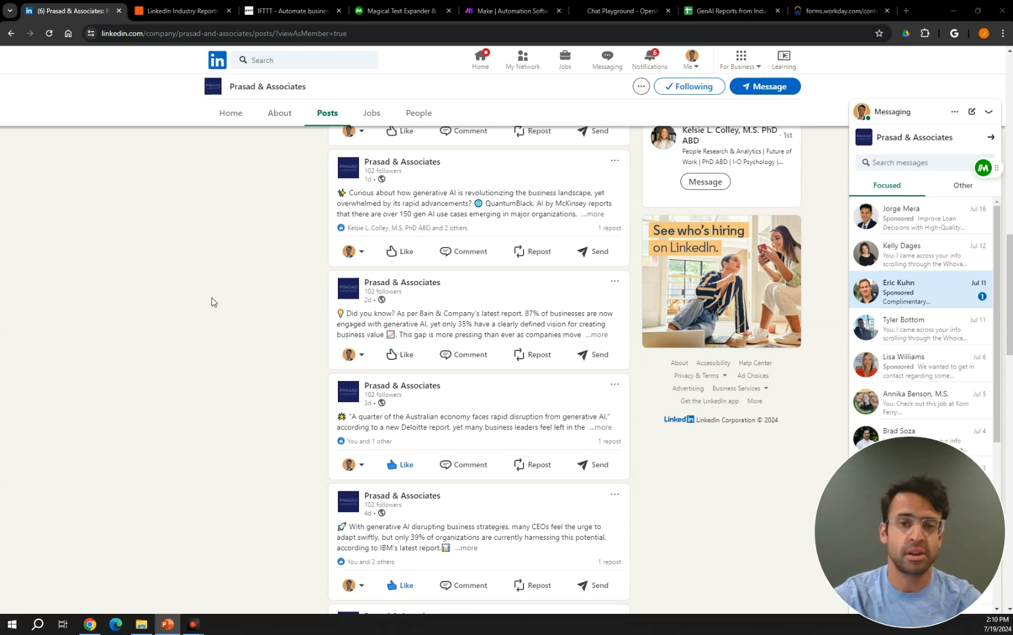
click(602, 219)
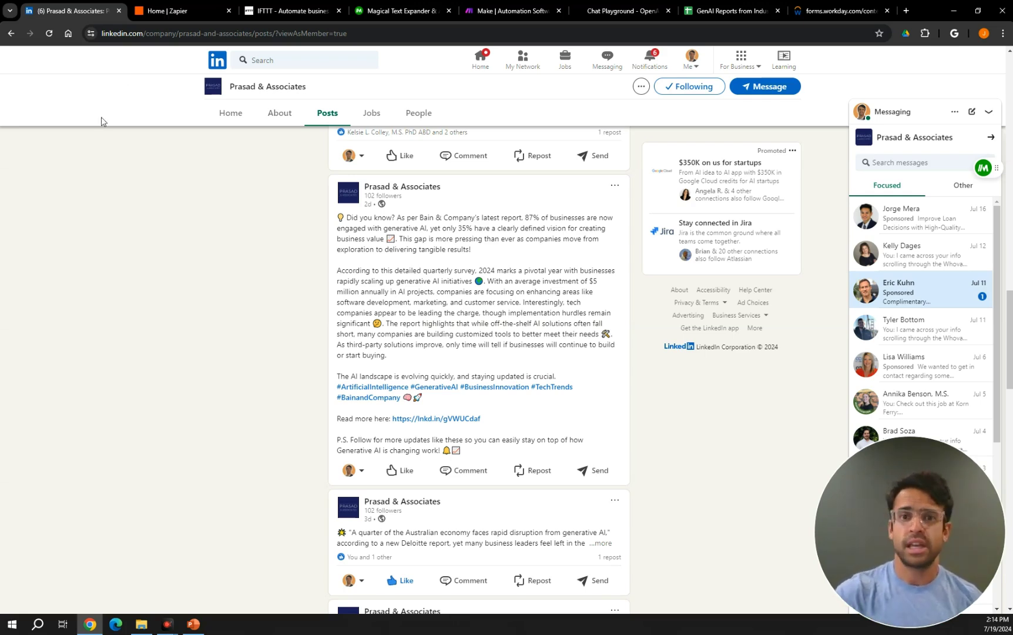
Look over the websites of the automation platforms Zapier, IFTTT, Make and Magical.
click(176, 11)
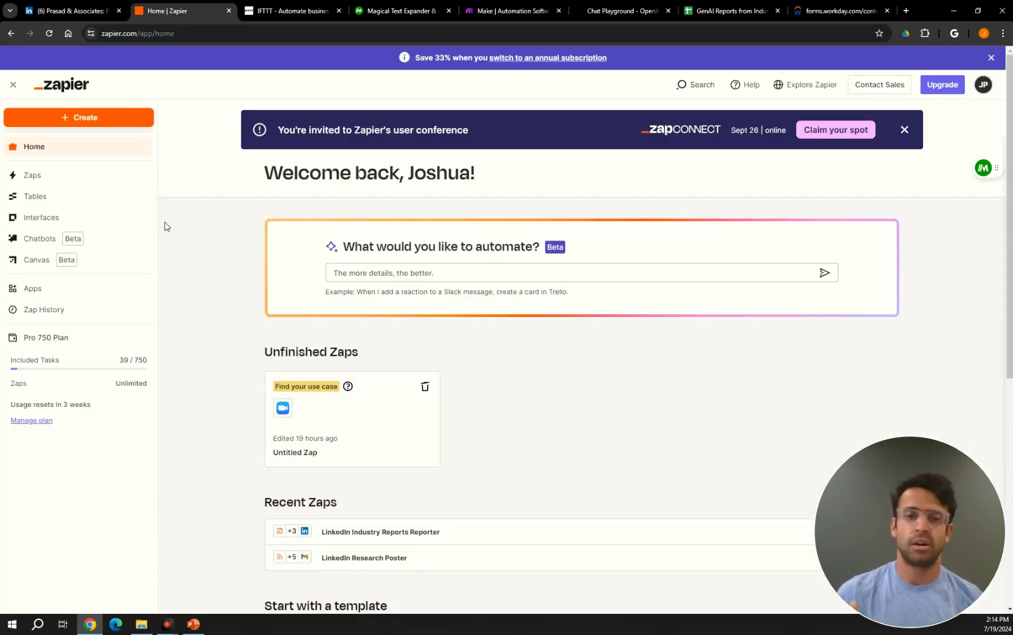
click(272, 10)
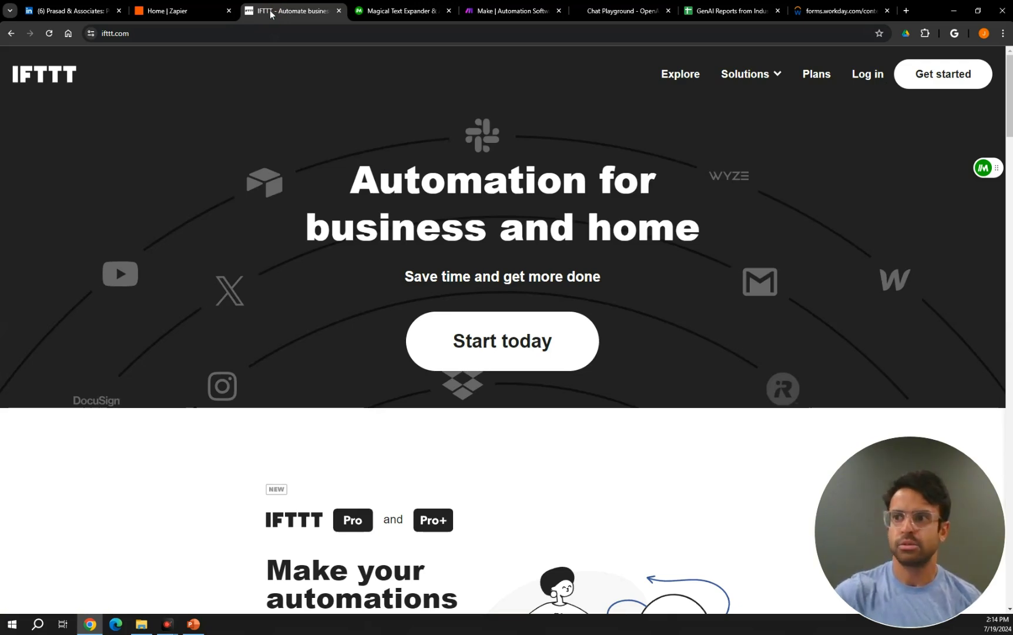
click(489, 11)
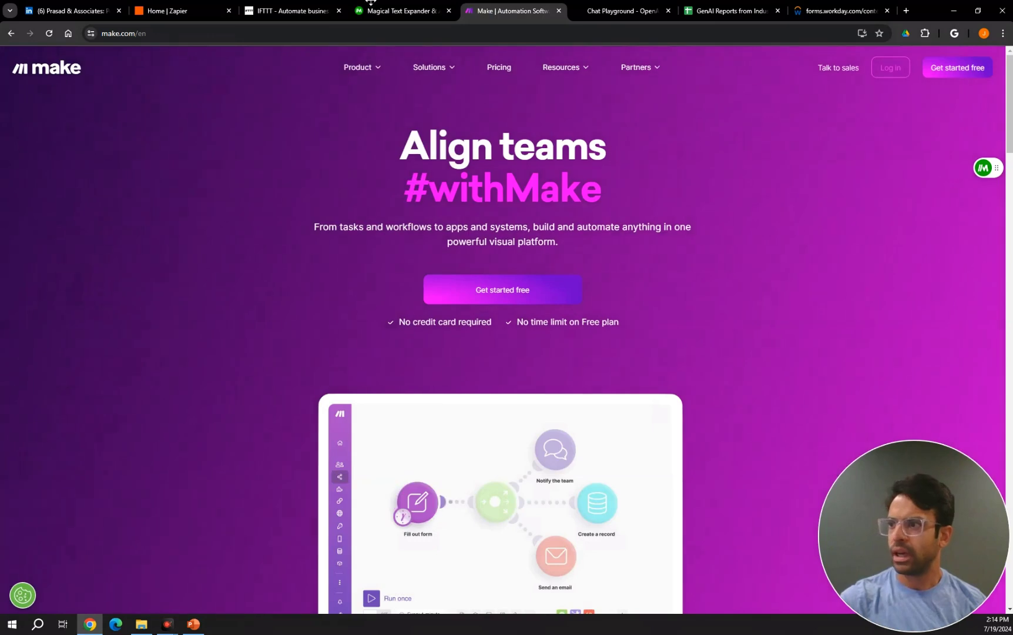
click(388, 13)
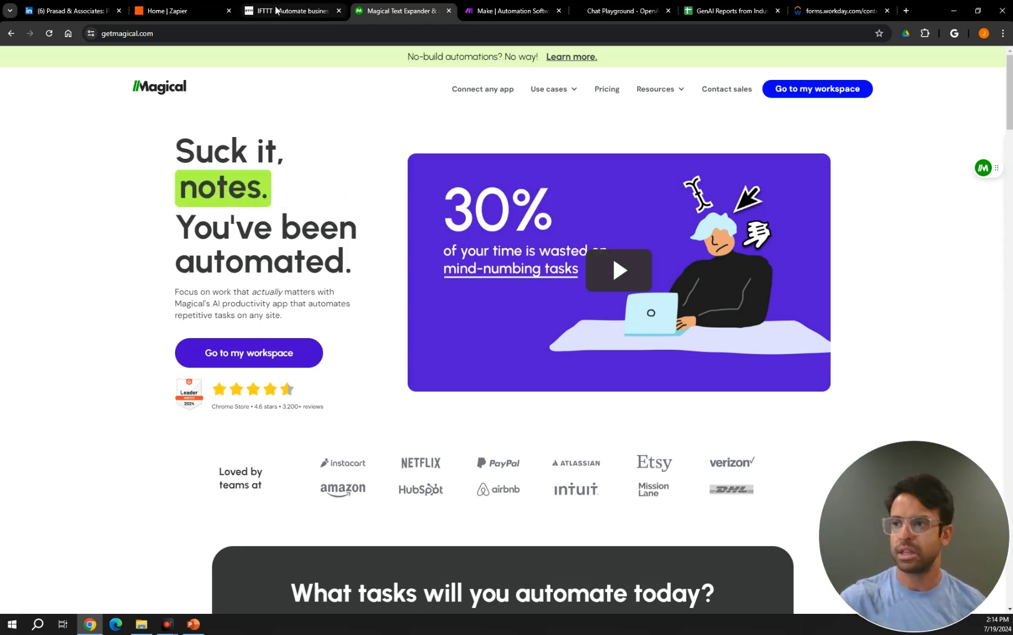
Open the LinkedIn Industry Reports Reporter Zap in Zapier and review its schedule trigger and Google Sheets lookup details.
click(177, 11)
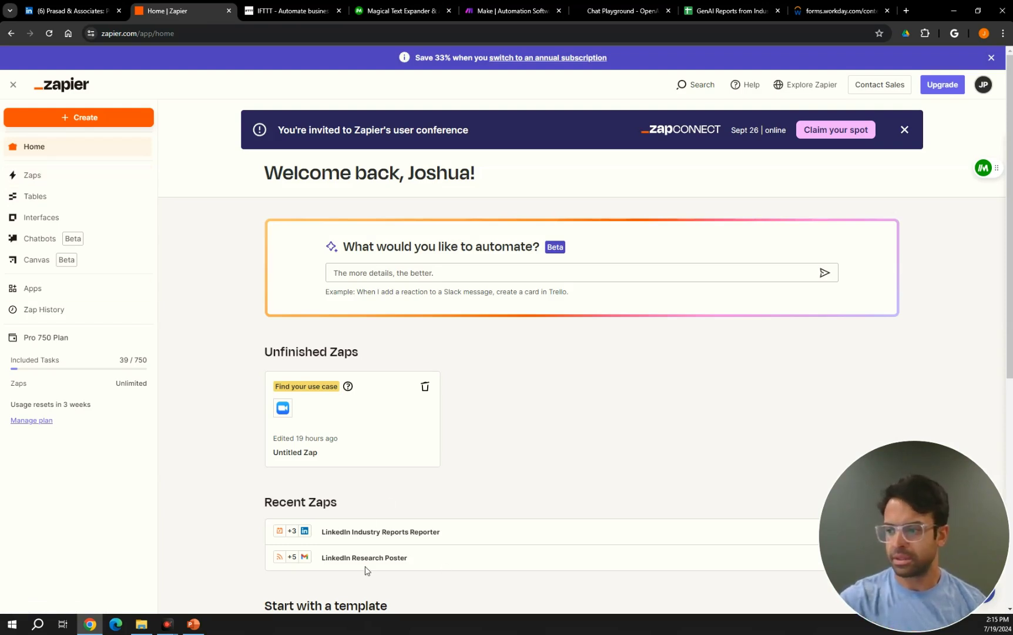
click(379, 536)
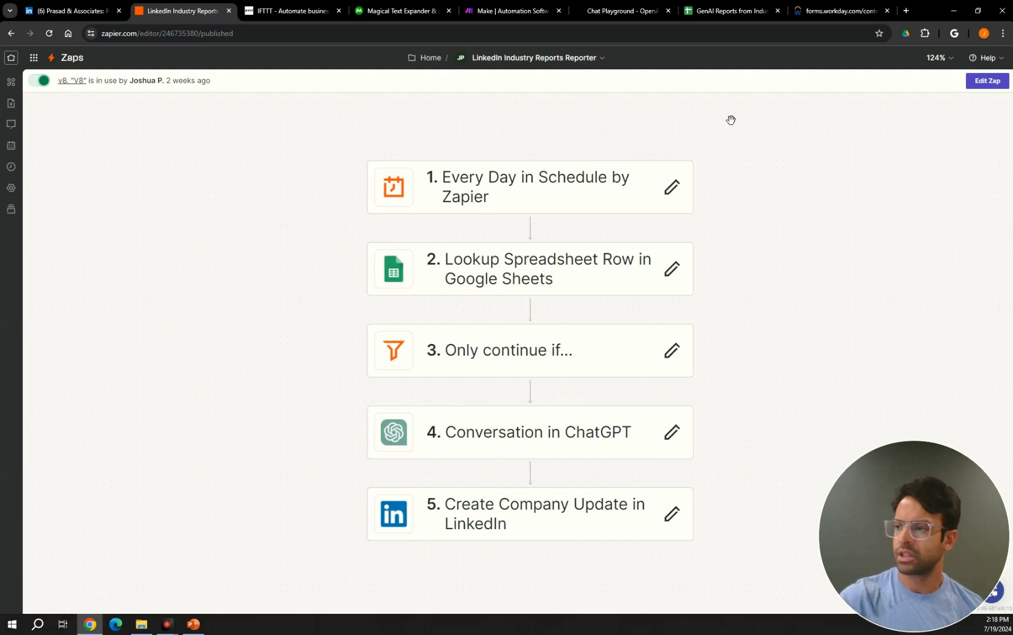
click(568, 182)
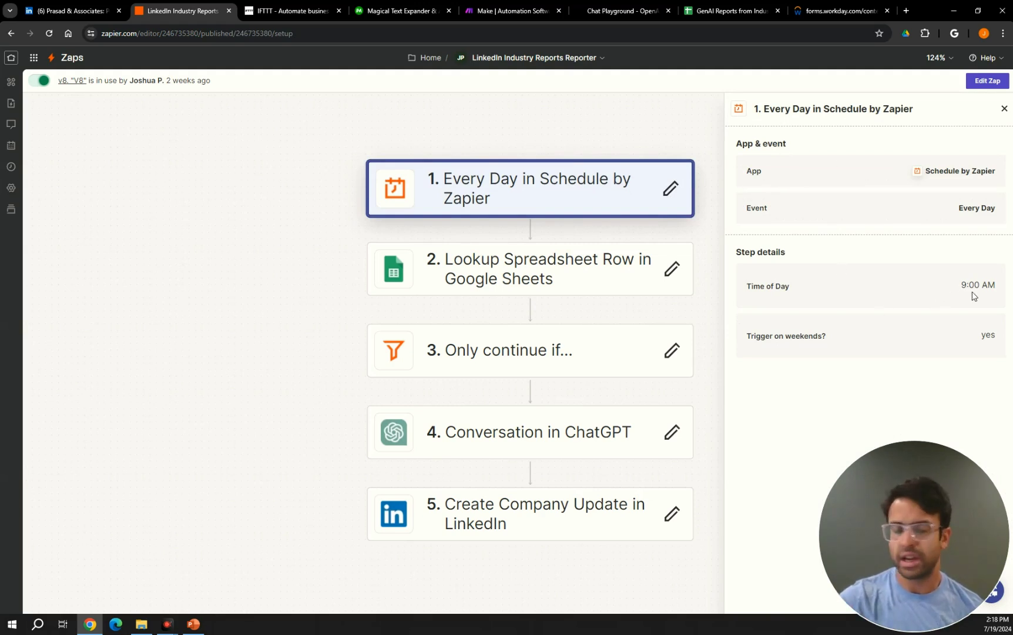
click(602, 276)
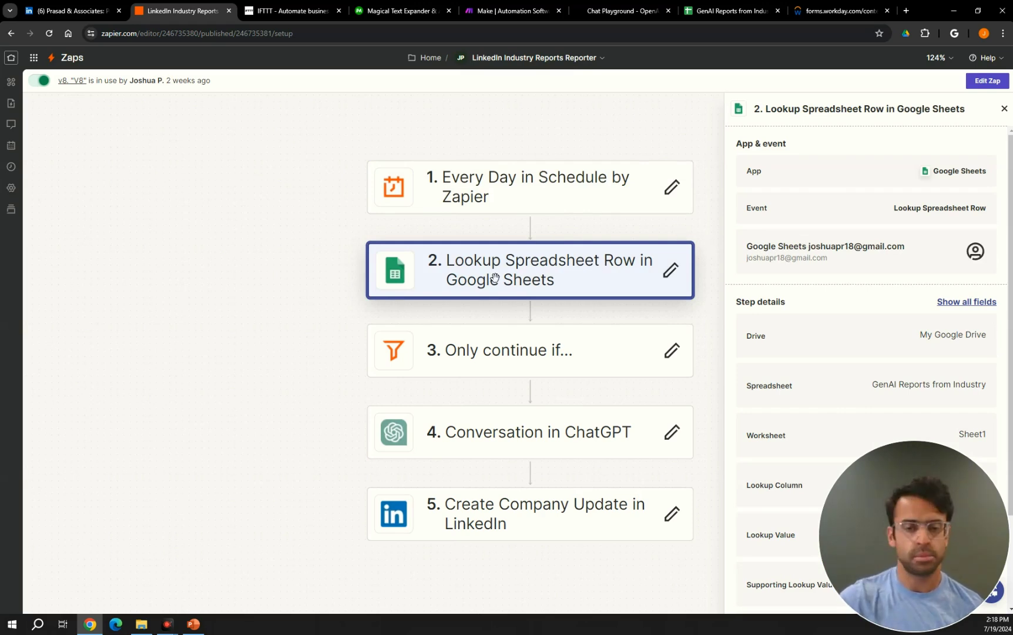
scroll(769, 288, down, 2)
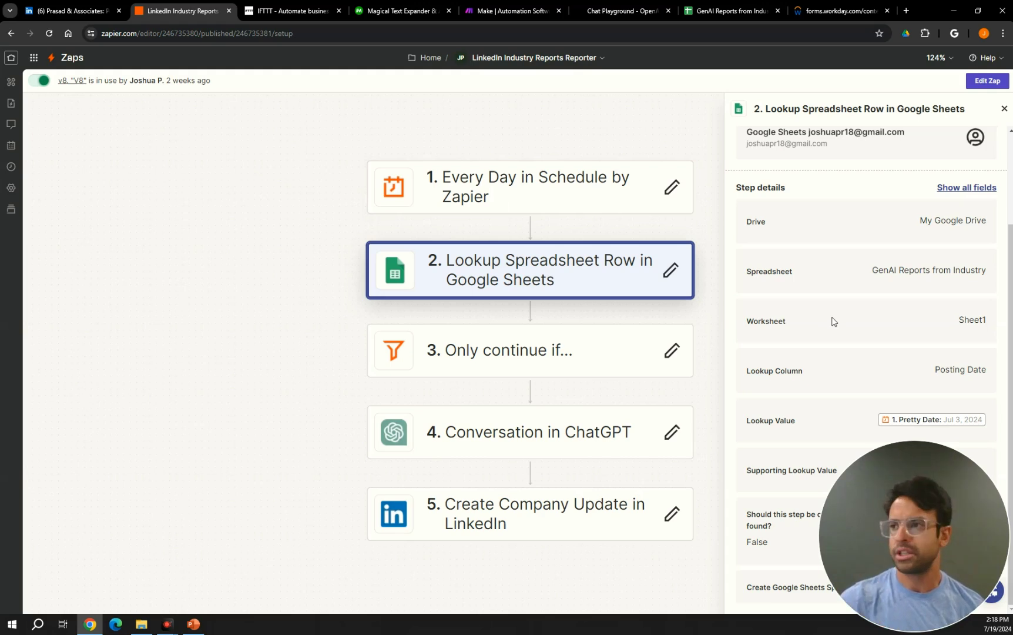
Switch to the GenAI Reports from Industry spreadsheet and examine the Posting Date and Report Text columns, including the full text in B12.
click(747, 13)
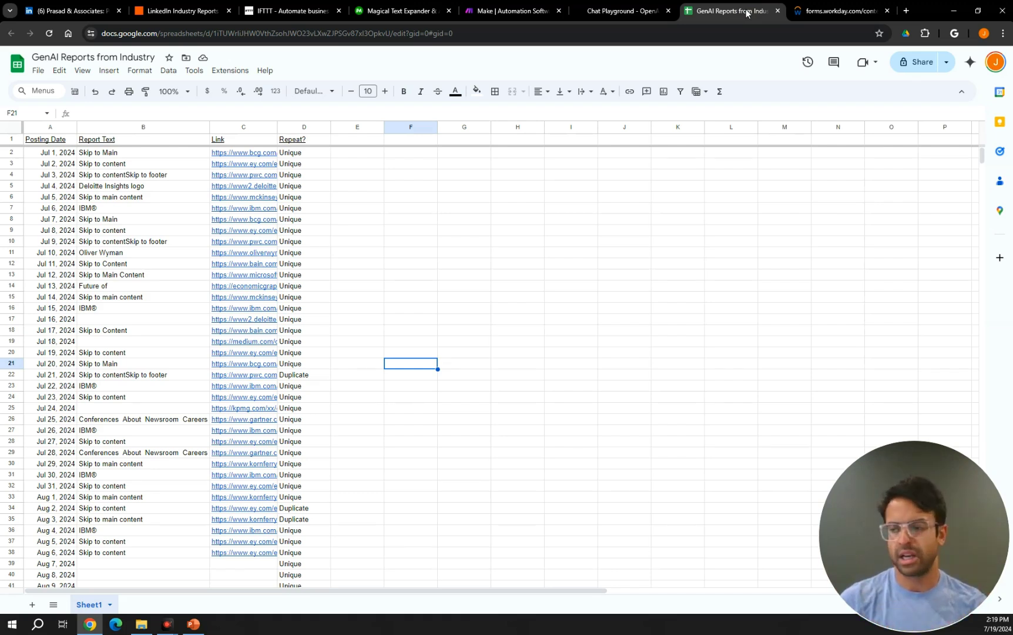
click(52, 127)
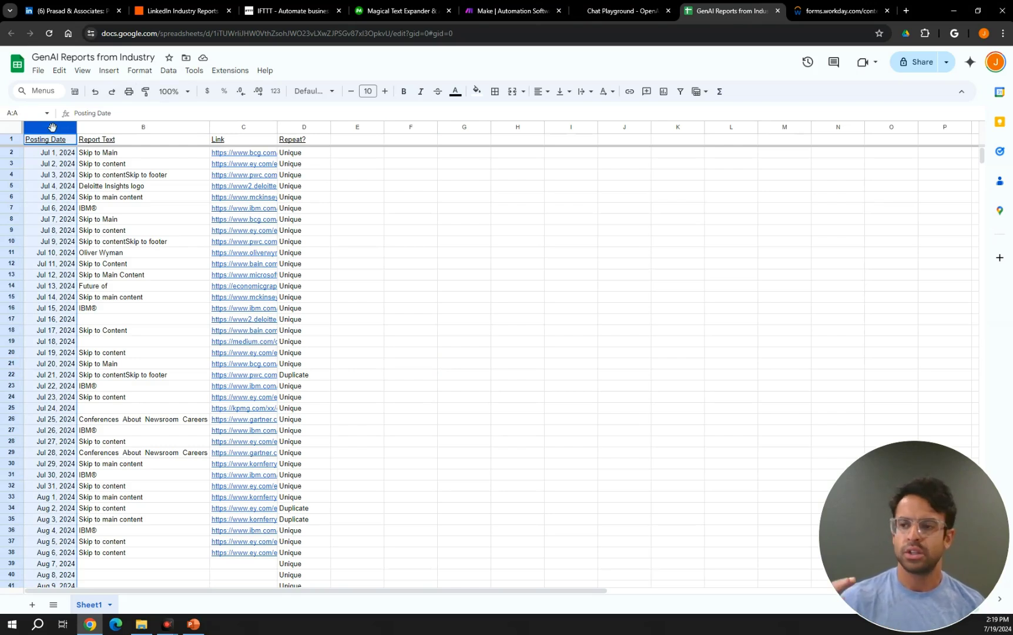
click(109, 126)
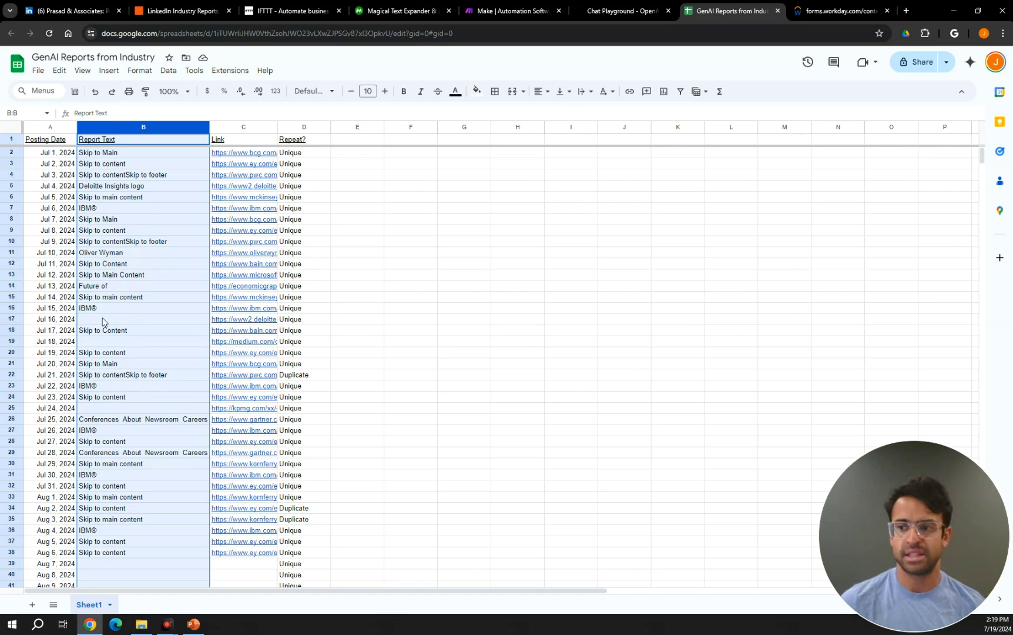
click(114, 265)
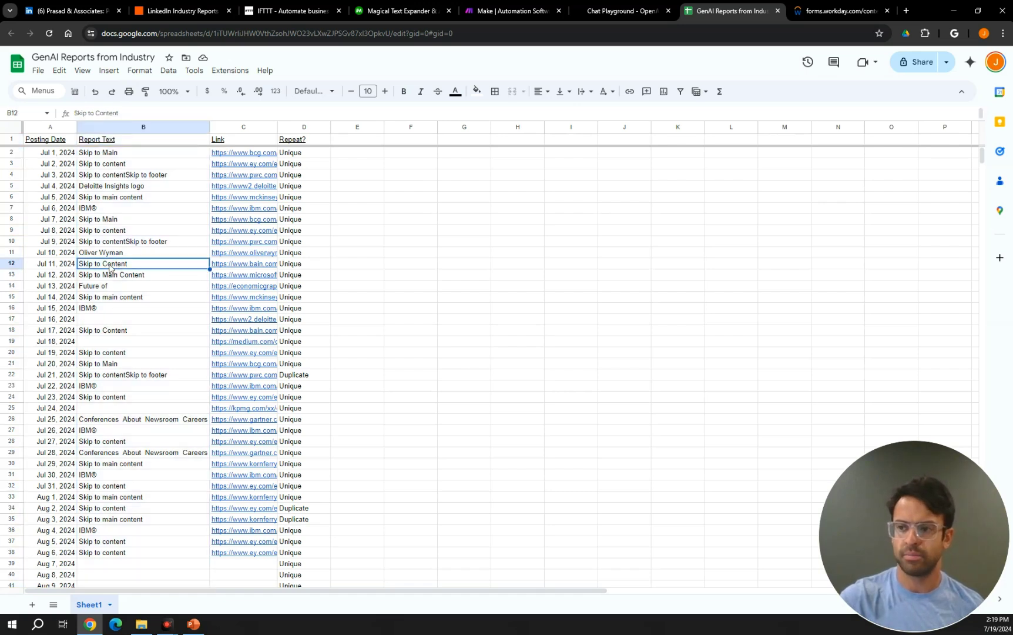
double_click(111, 268)
click(213, 439)
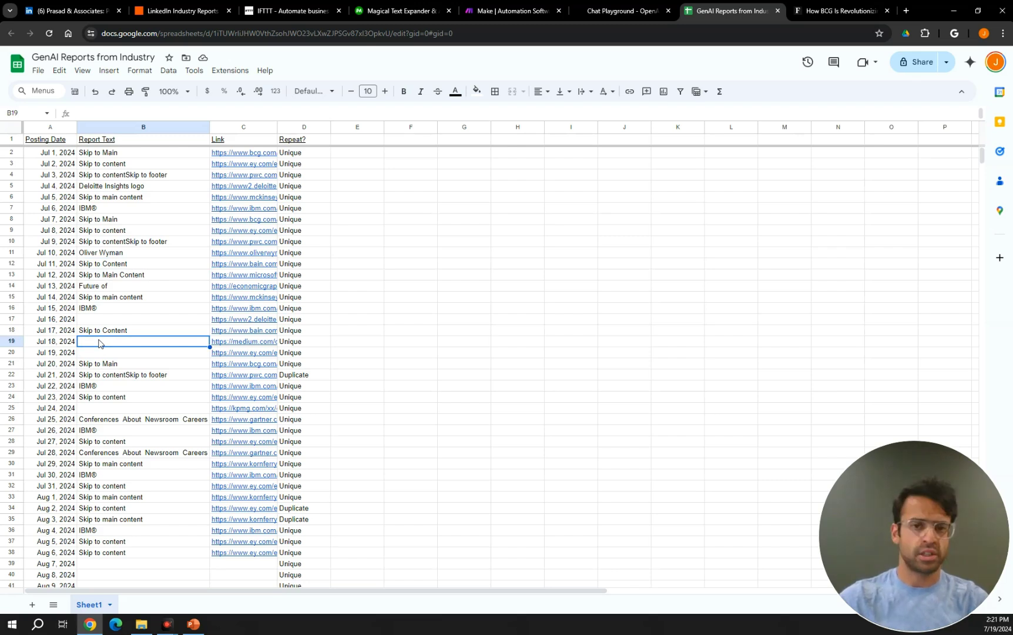
Copy the whole text of the Forbes article on BCG and paste it into Report Text cell B20 for Jul 19, 2024.
key(ctrl+Tab)
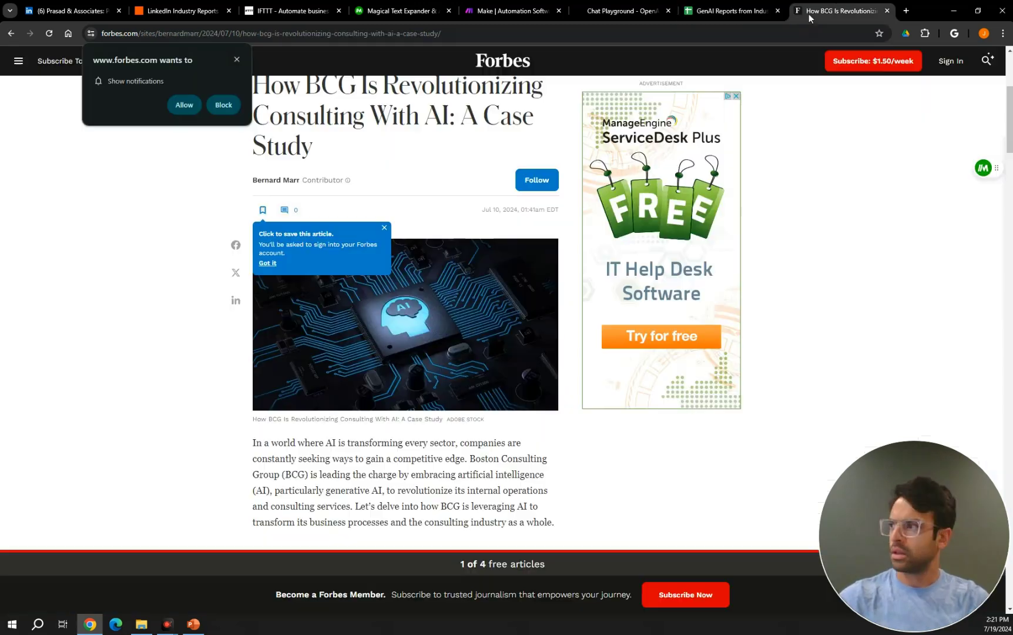
click(234, 59)
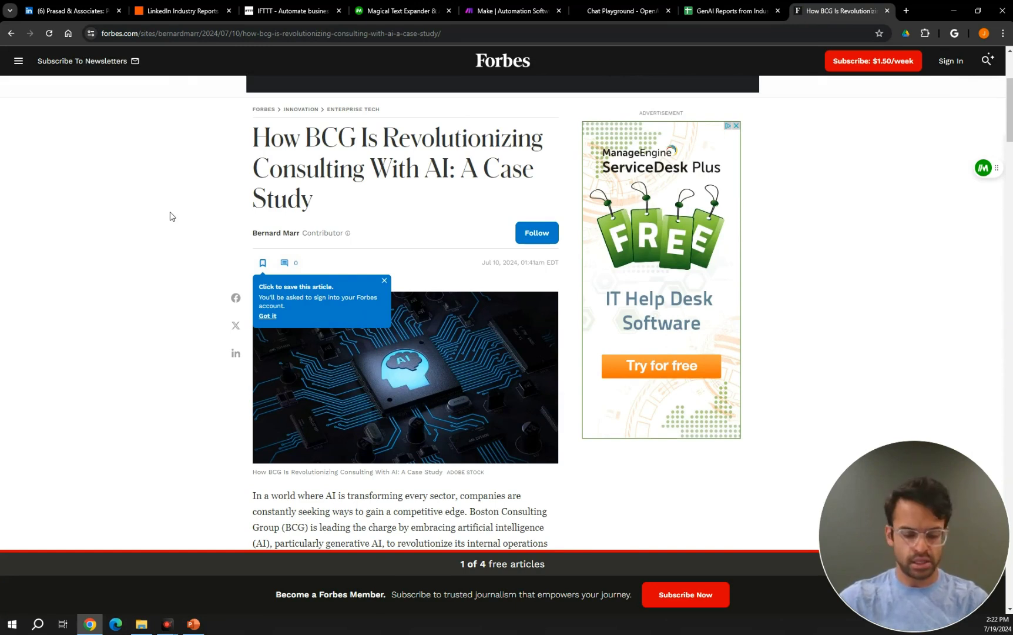
key(ctrl+a)
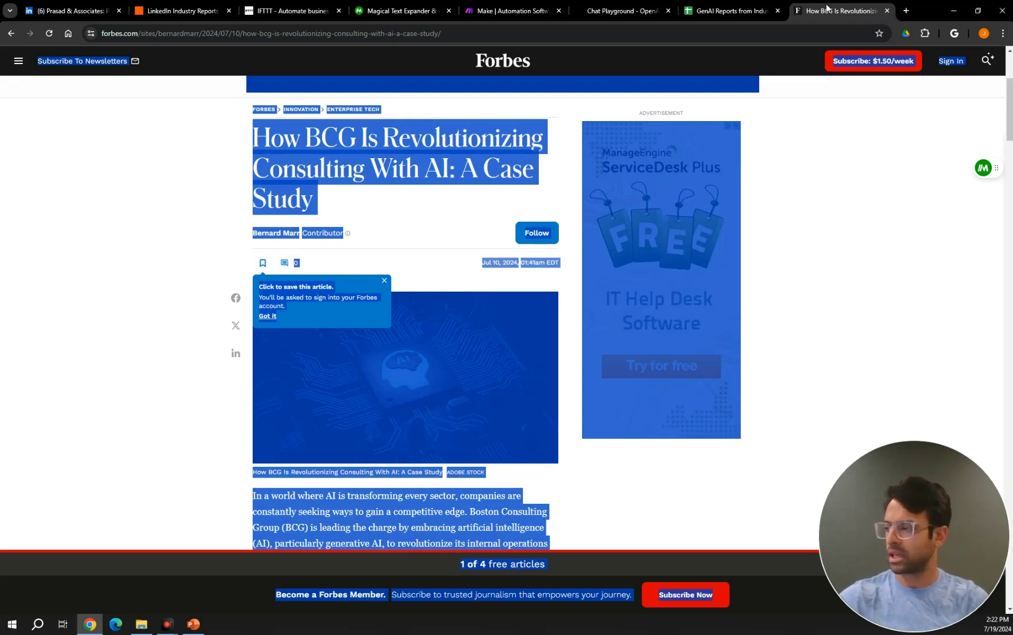
click(738, 11)
double_click(97, 353)
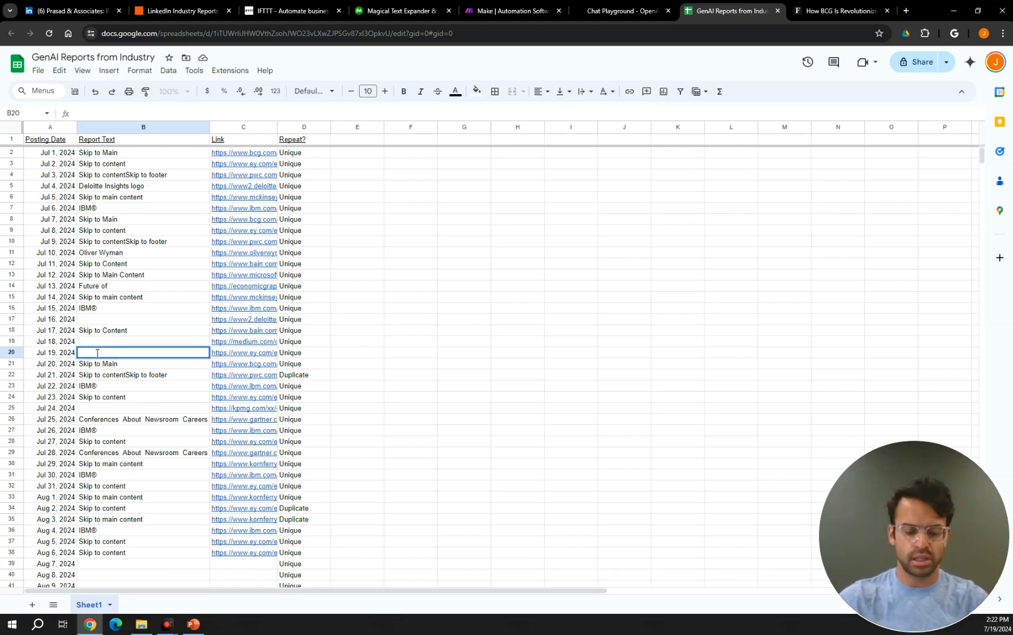
key(ctrl+v)
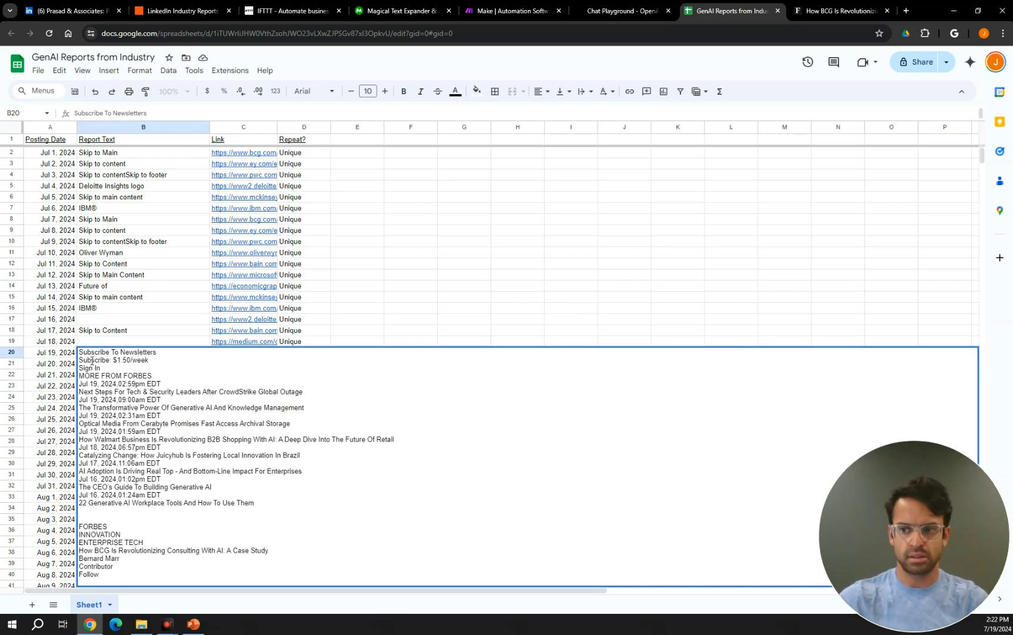
click(122, 537)
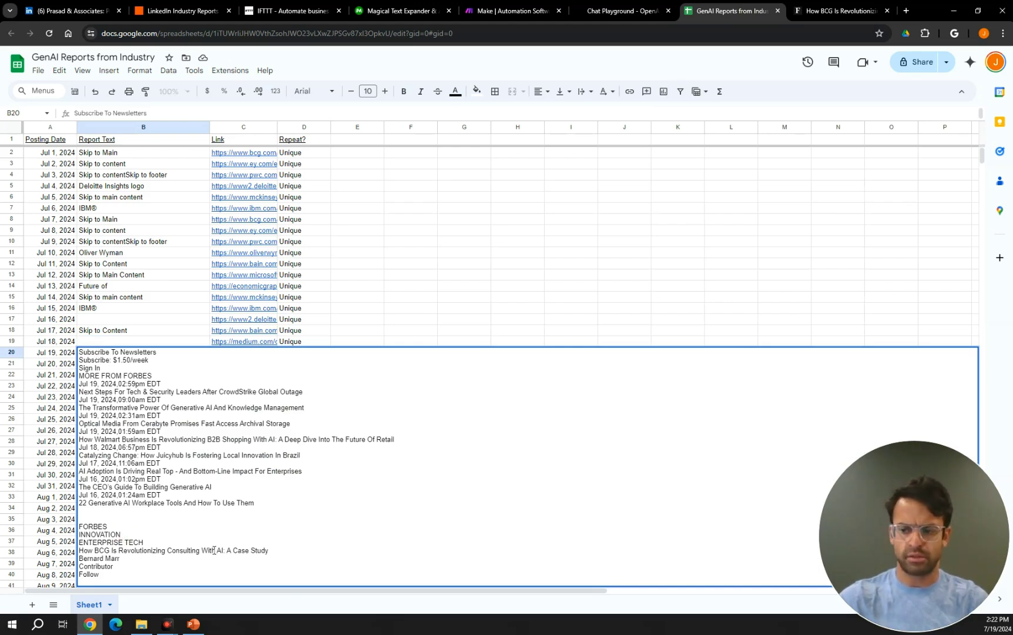
click(444, 309)
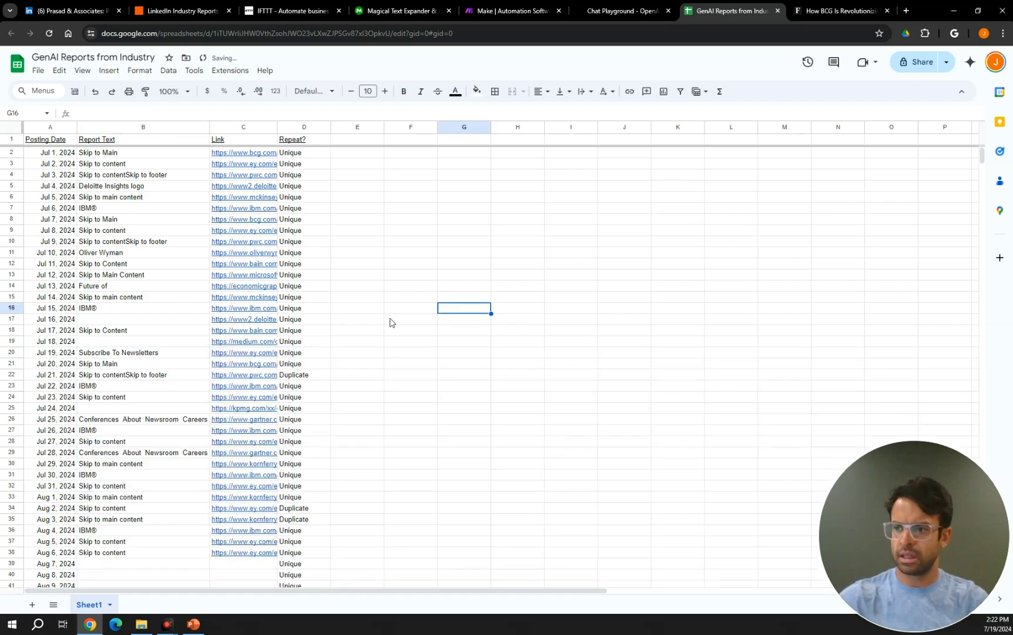
Open cell B20 to check the pasted Forbes article text, leaving its content as it is.
click(89, 352)
key(Return)
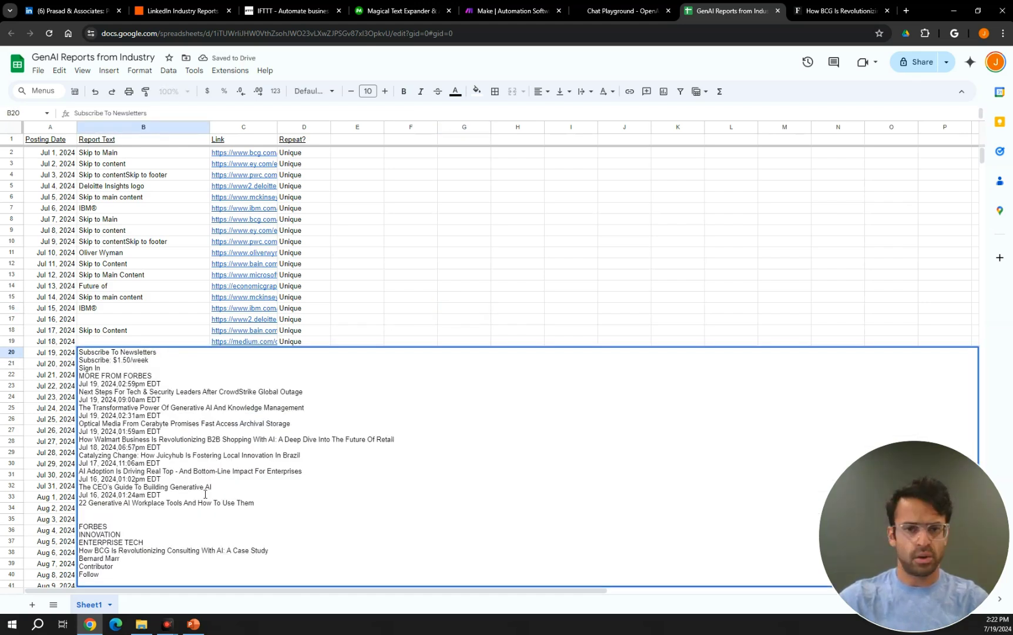
click(408, 303)
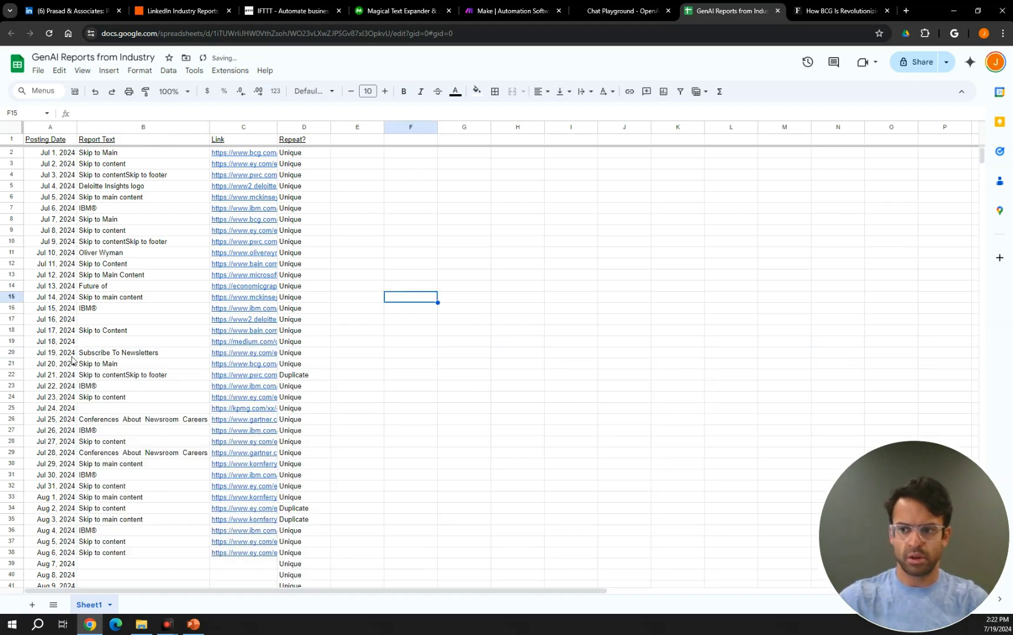
click(82, 353)
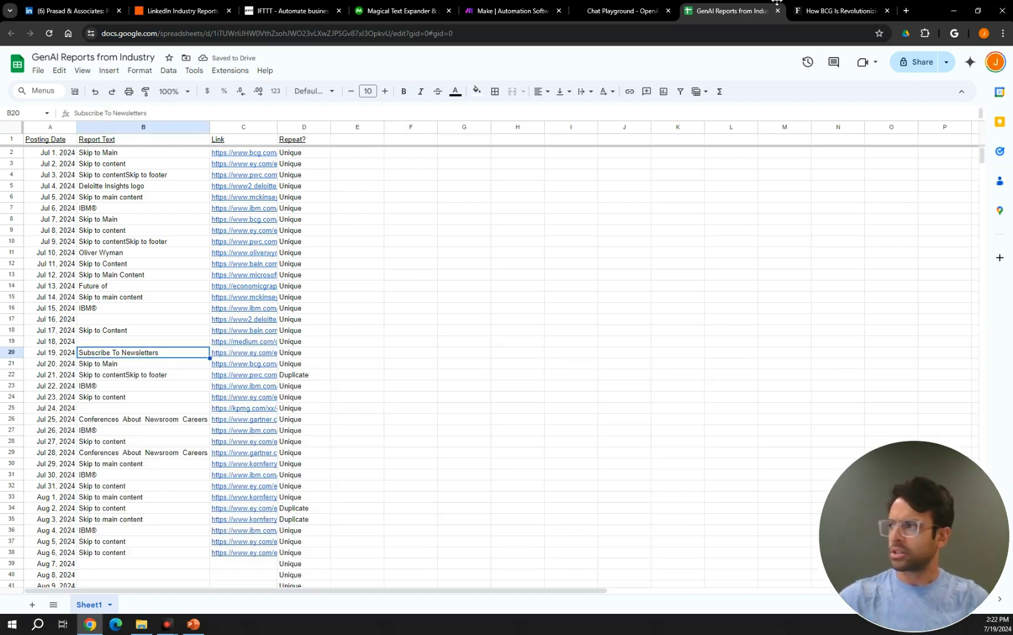
Copy the Forbes article's web address and paste it into Link cell C20 for Jul 19, 2024.
click(803, 12)
click(506, 30)
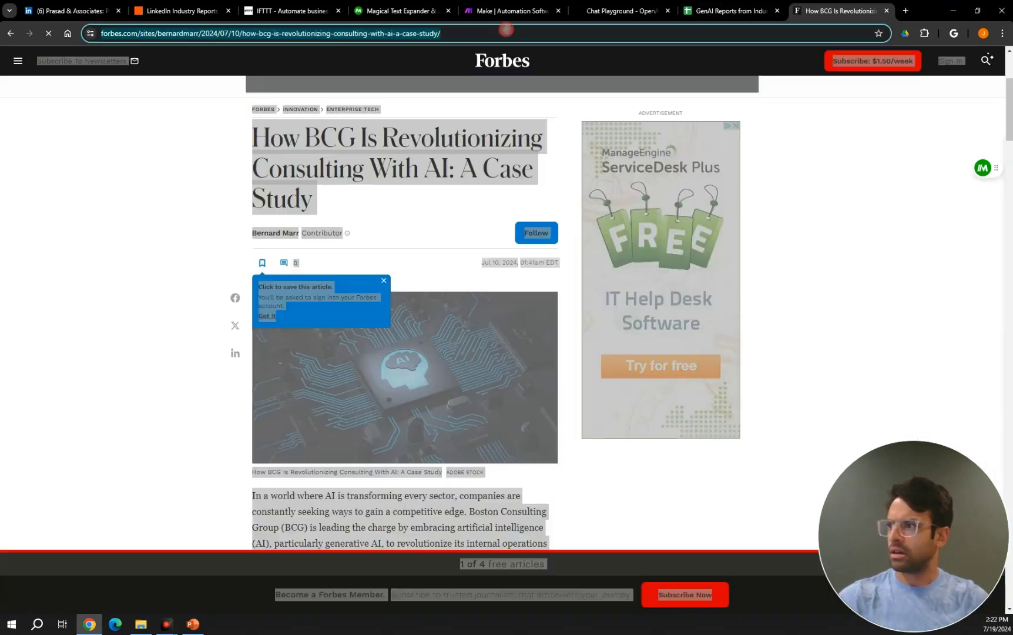
key(ctrl+c)
key(ctrl+shift+Tab)
click(241, 356)
key(ctrl+v)
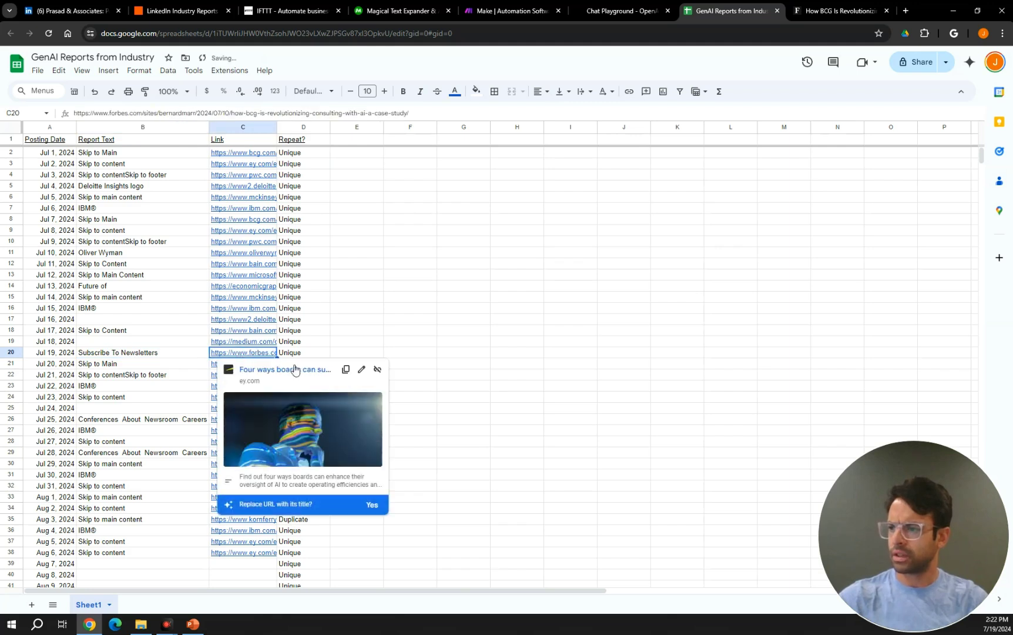
click(375, 340)
Inspect the duplicate-check formula in D20 and highlight the whole Jul 19, 2024 row.
click(293, 353)
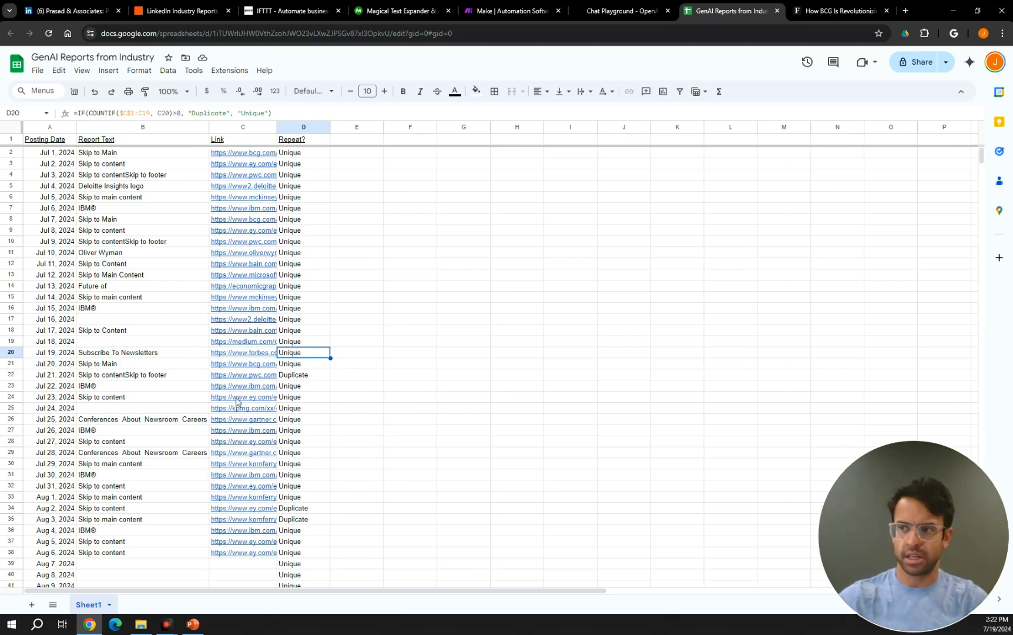
mouse_move(250, 252)
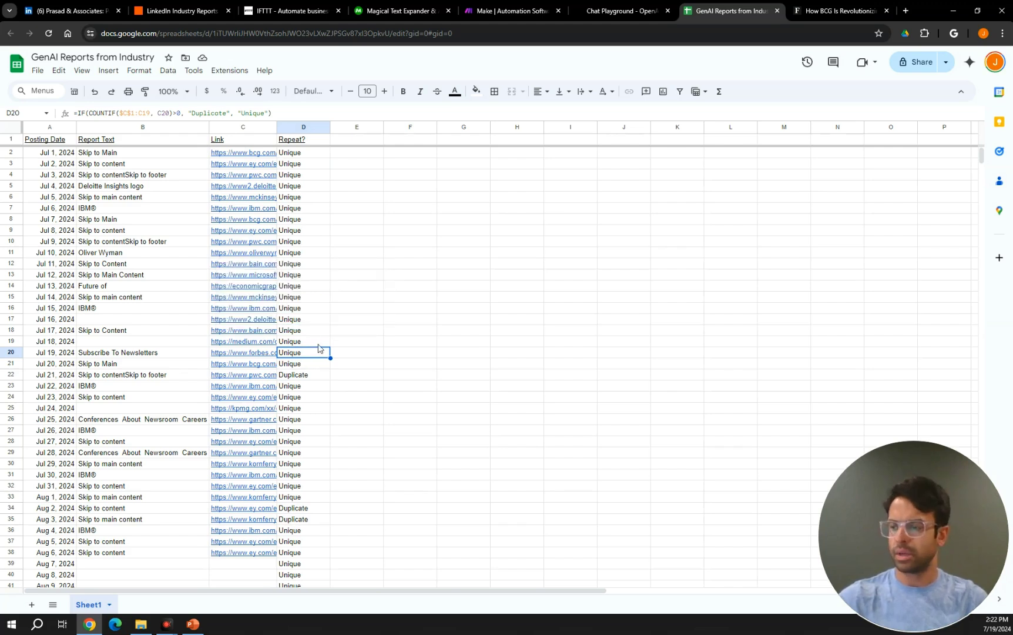
click(12, 352)
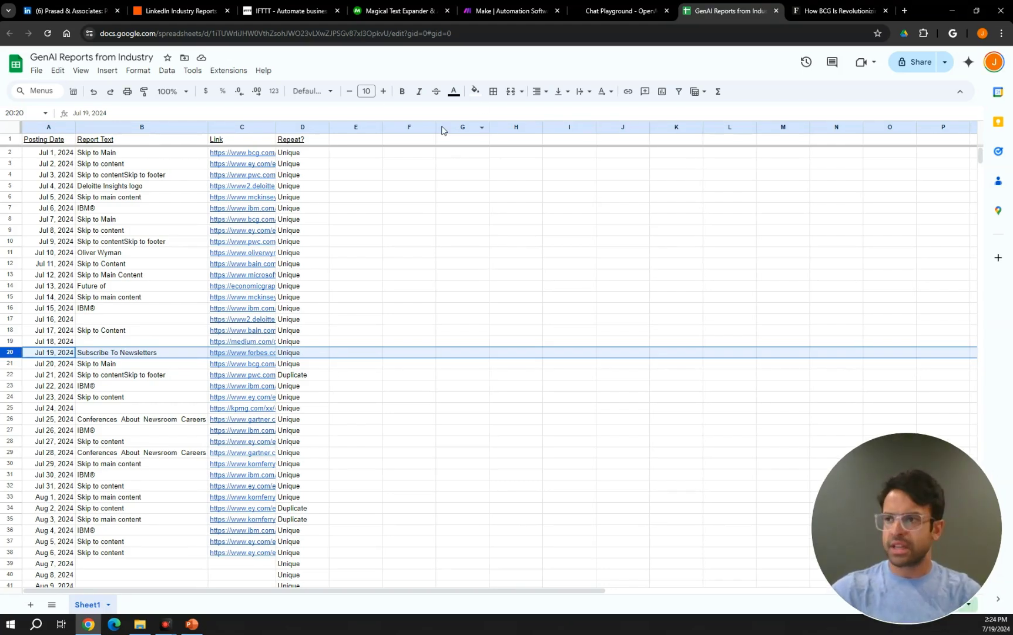
Switch to the Zapier draft, find new test records for the schedule trigger, and continue with the Day E record from Jul 19, 2024.
click(177, 5)
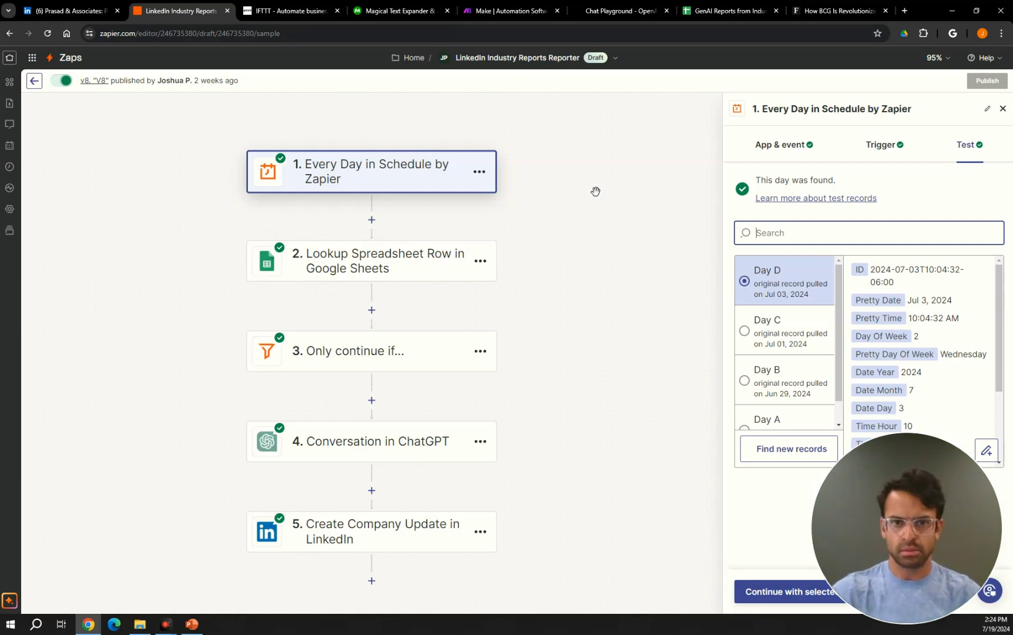
click(765, 449)
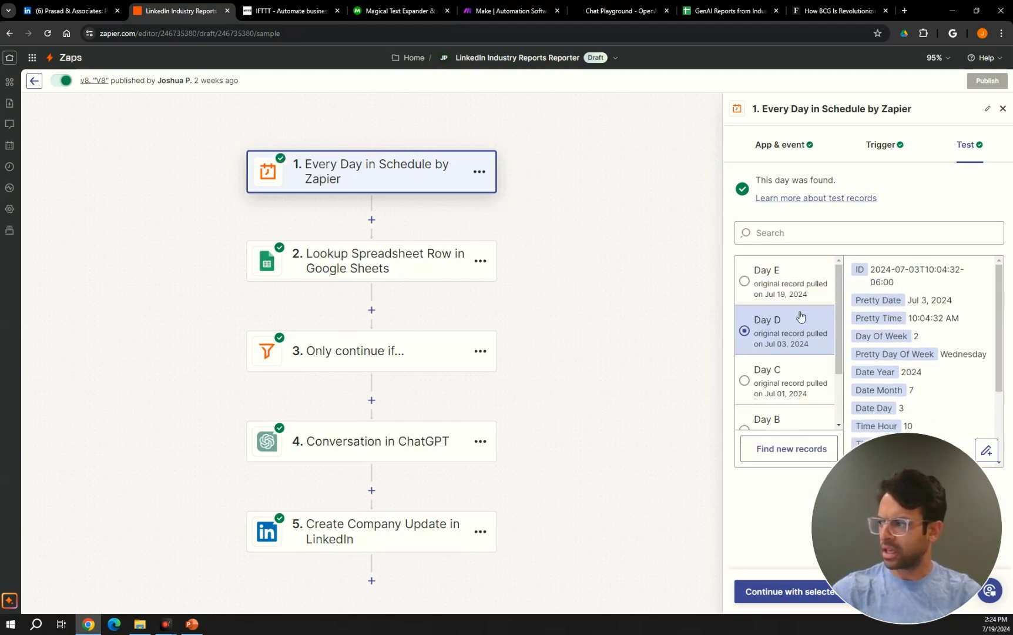
click(786, 282)
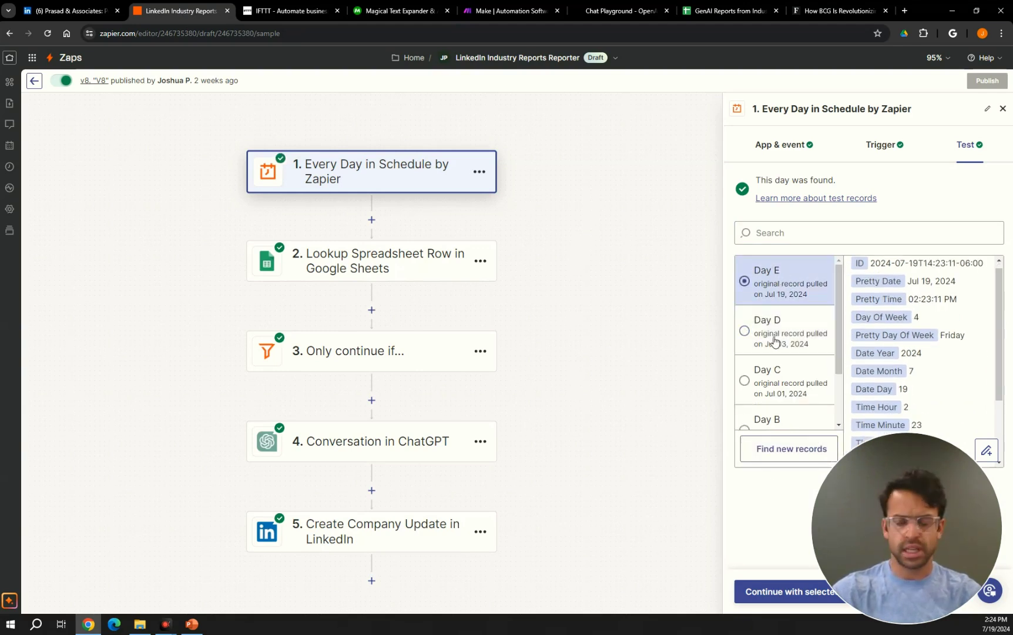
click(783, 596)
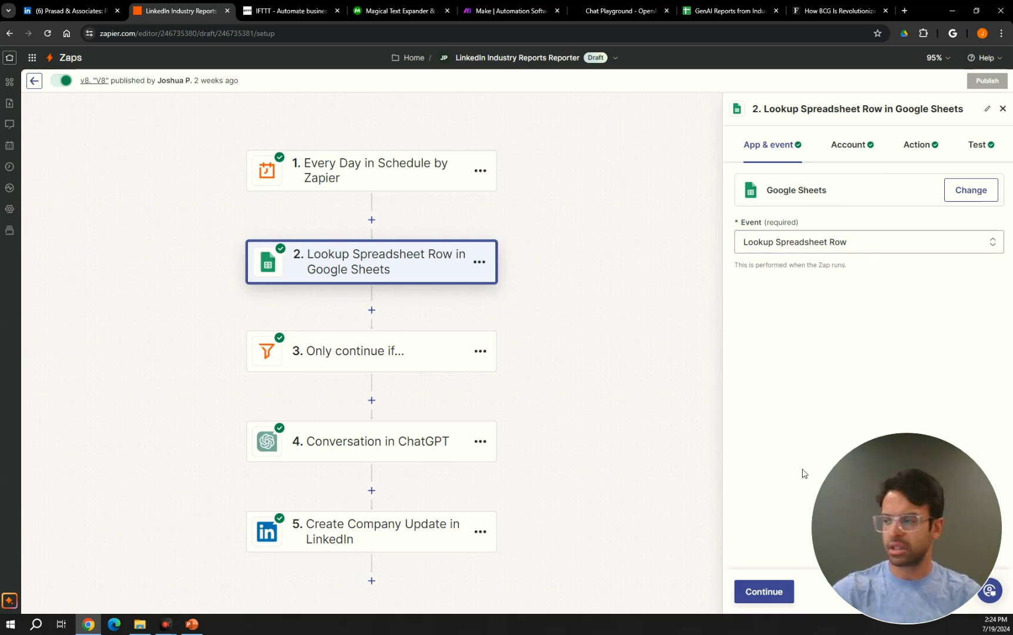
Advance the Google Sheets lookup step to its action settings and review the drive, spreadsheet, lookup column and Pretty Date lookup value.
click(768, 593)
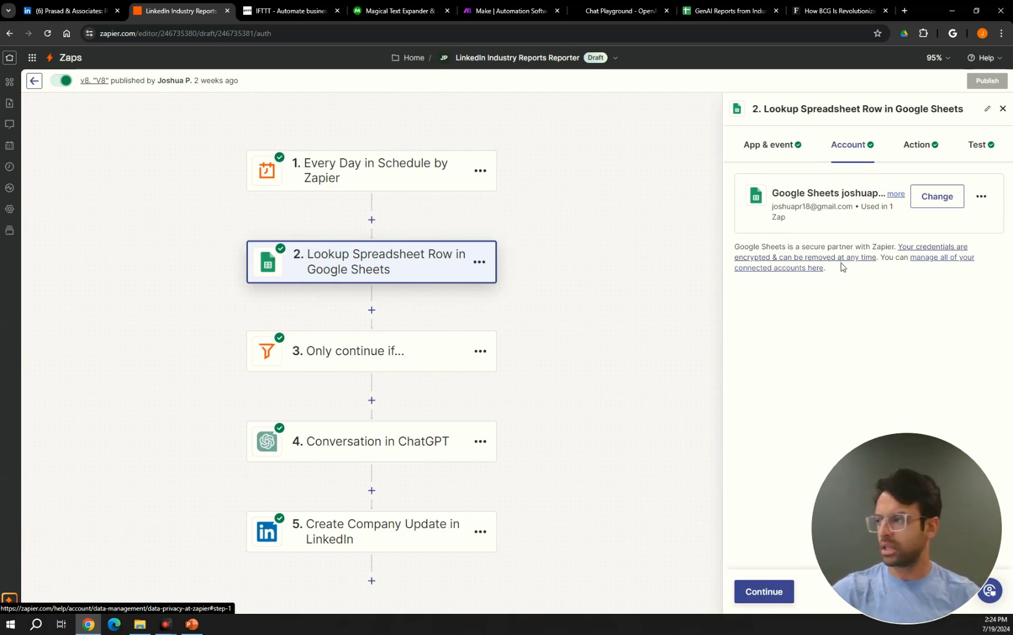
click(764, 591)
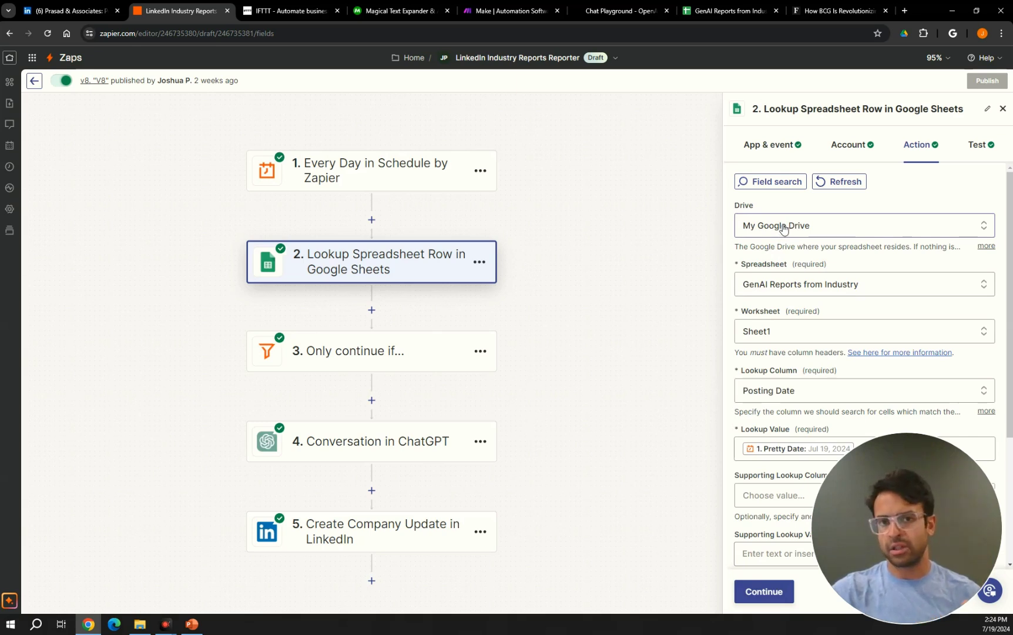
click(825, 291)
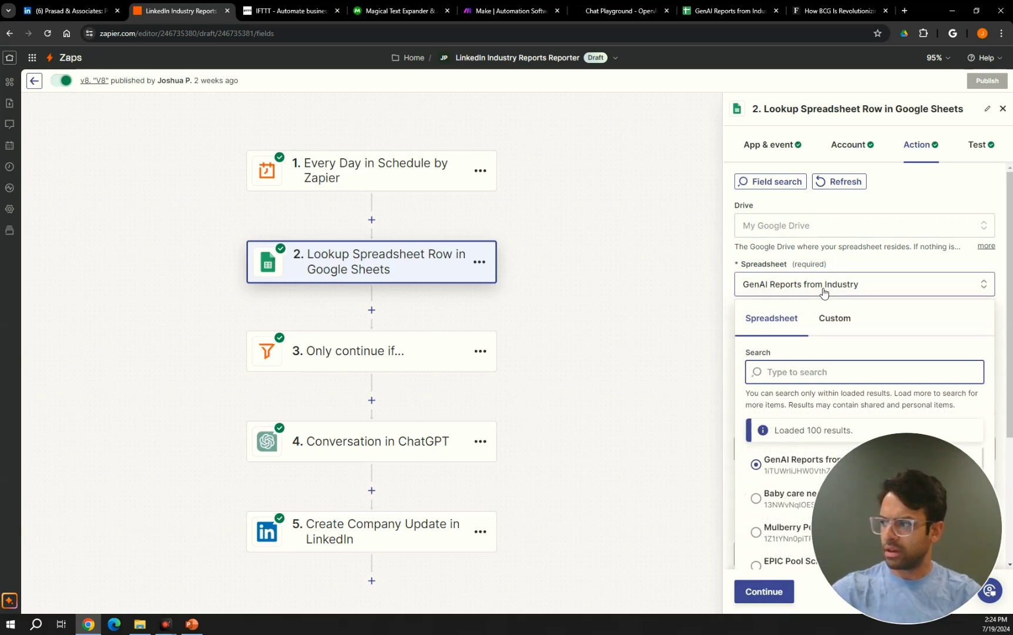
click(832, 225)
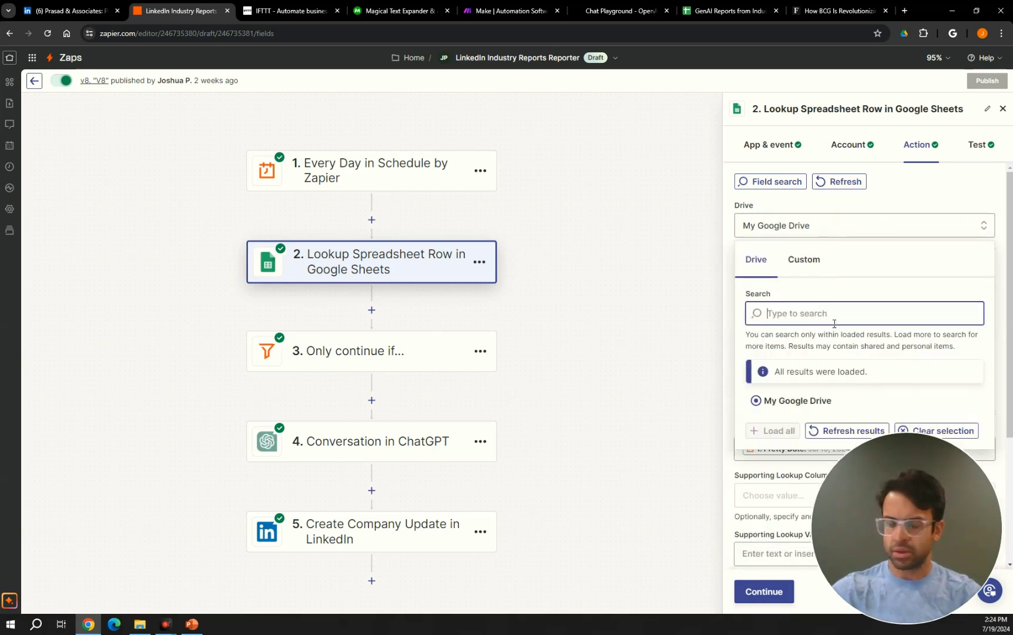
click(919, 196)
click(841, 292)
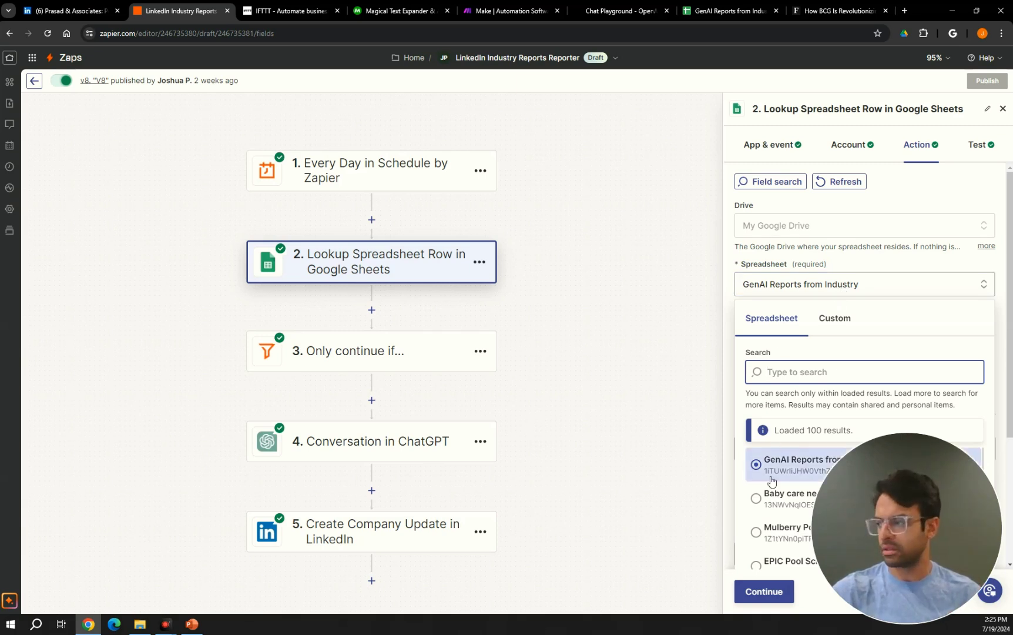
click(853, 282)
scroll(887, 194, down, 2)
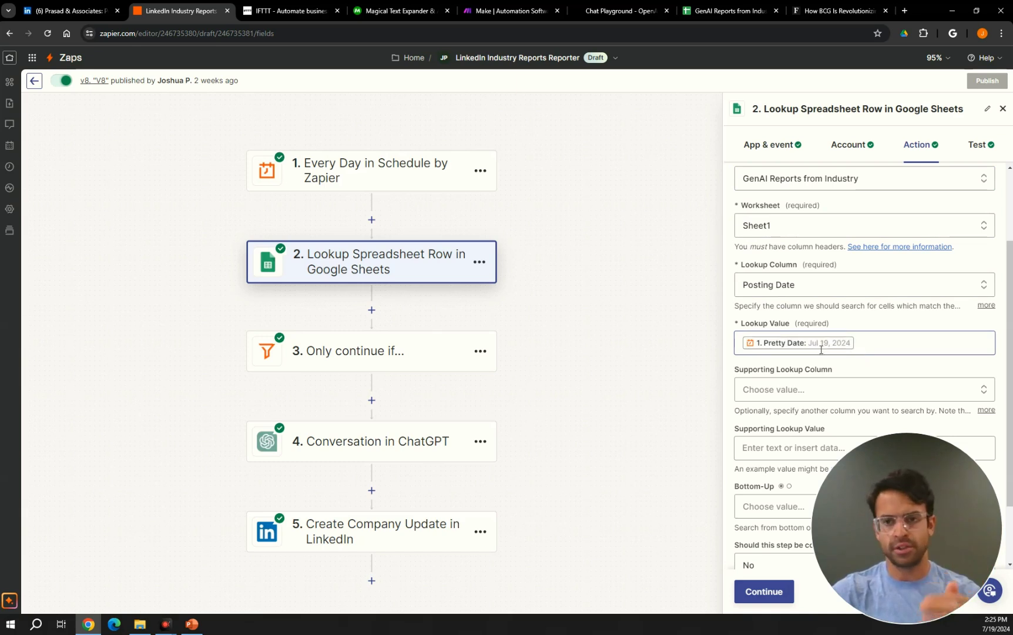
scroll(820, 350, down, 2)
Continue to the Google Sheets lookup test, check its sample data, retest the step, and proceed to the filter step.
click(764, 591)
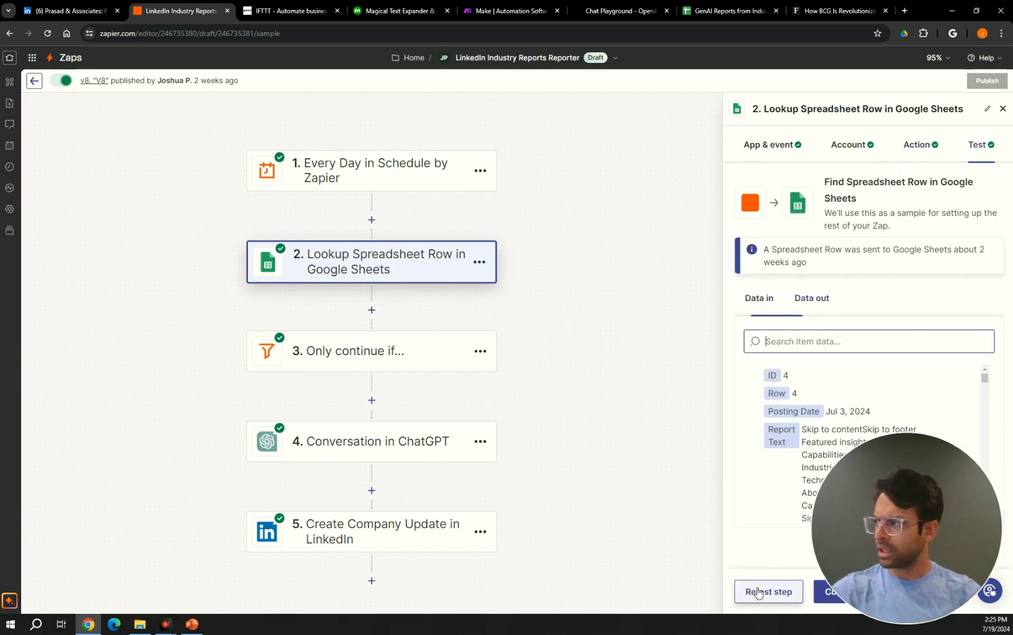
scroll(763, 426, down, 1)
scroll(763, 426, down, 3)
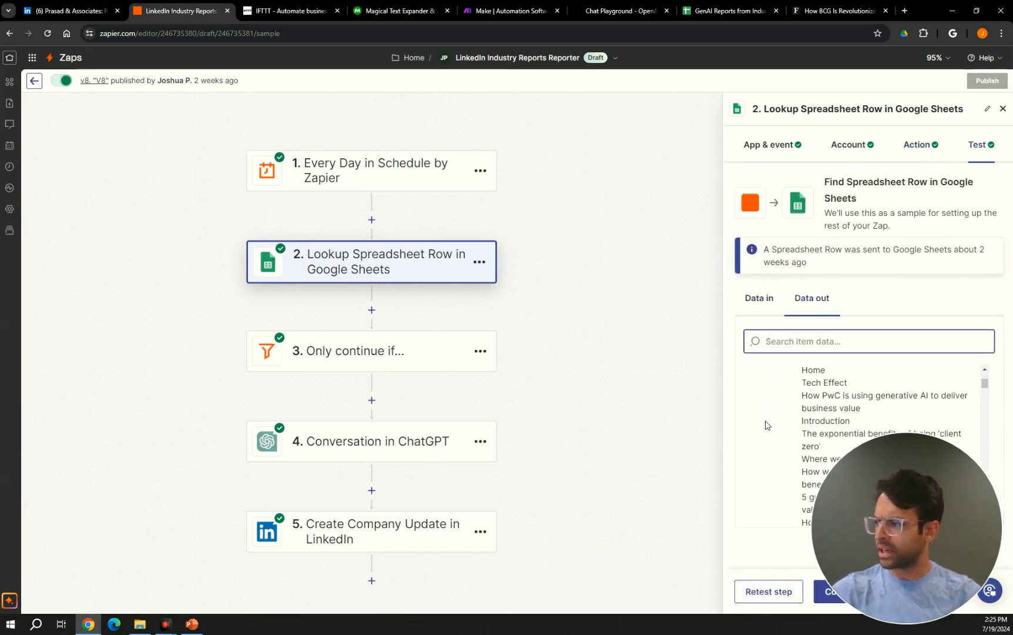
click(758, 296)
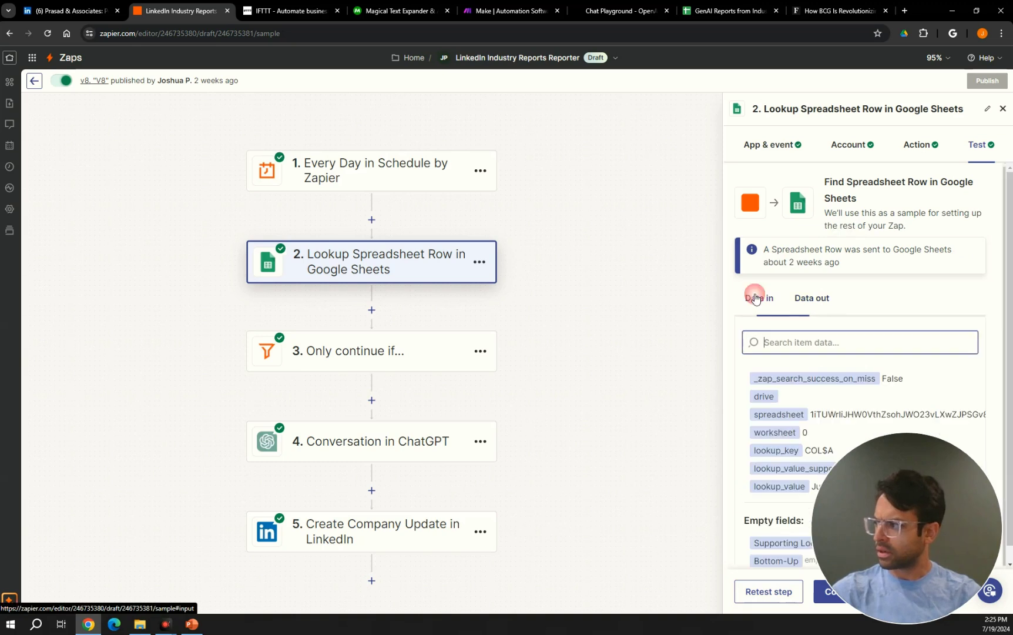
click(768, 600)
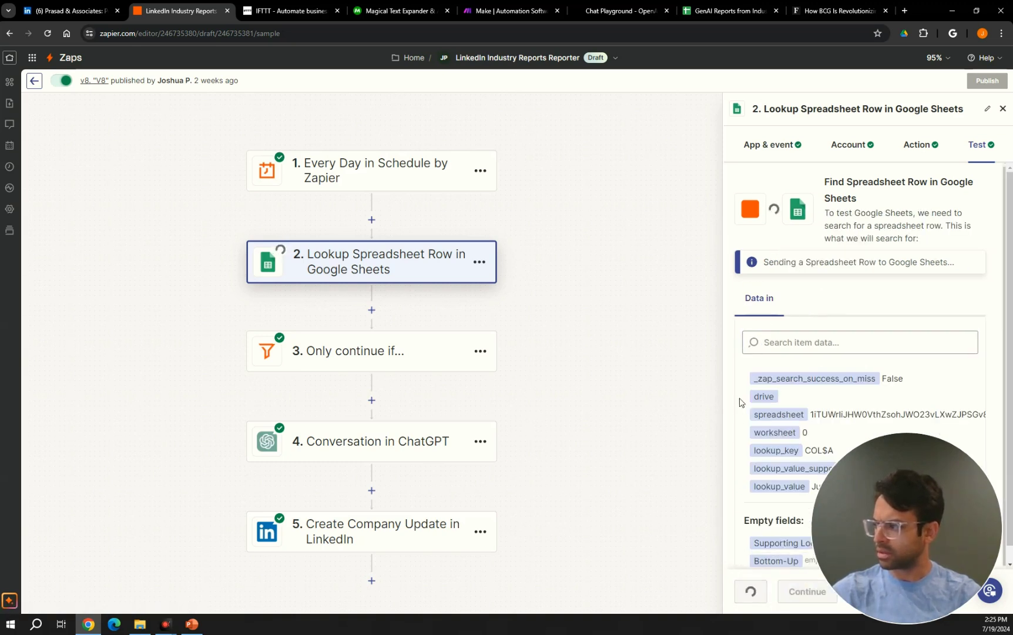
drag(909, 534, 593, 533)
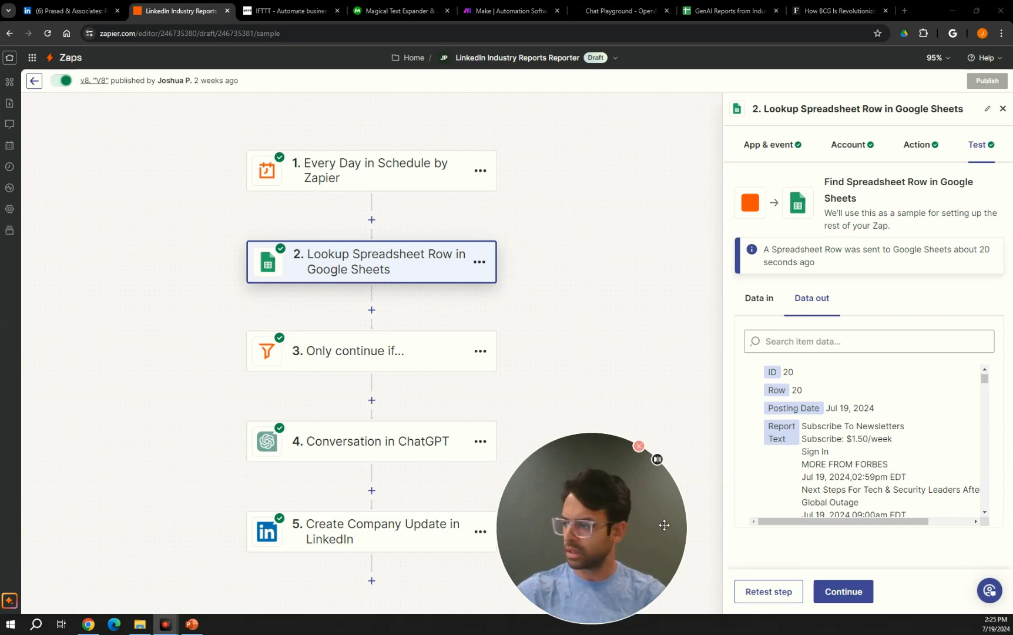
click(843, 592)
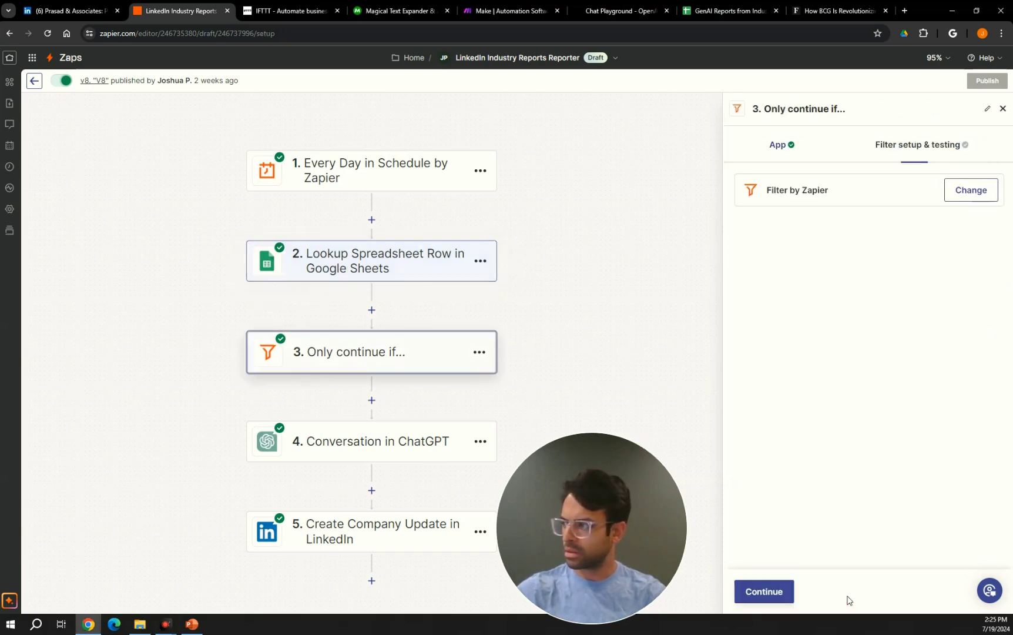
Open the filter step's setup and testing section to review its continue condition.
drag(637, 567, 959, 567)
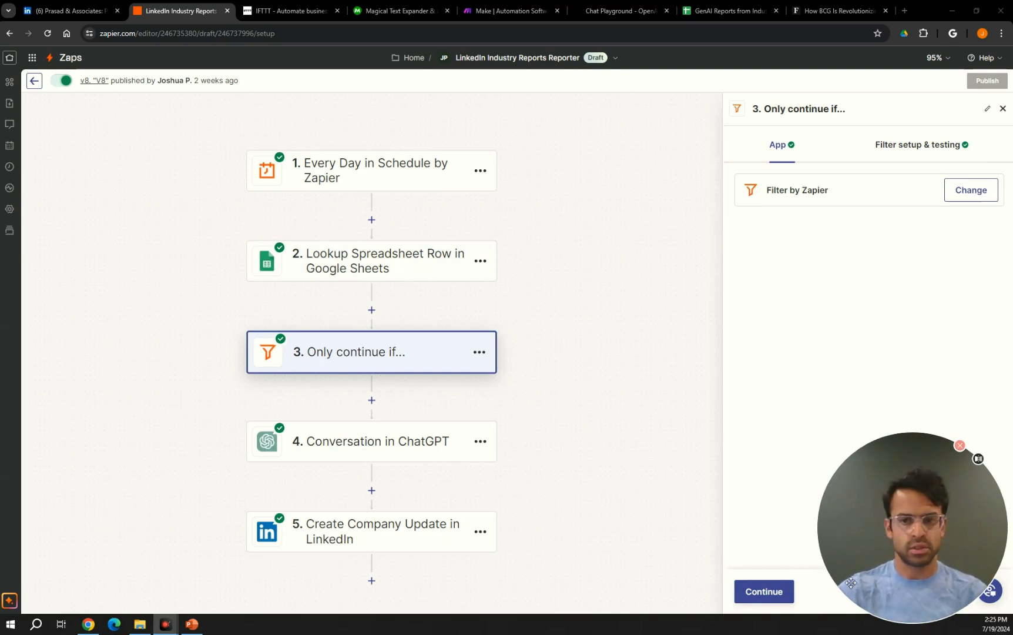
click(914, 145)
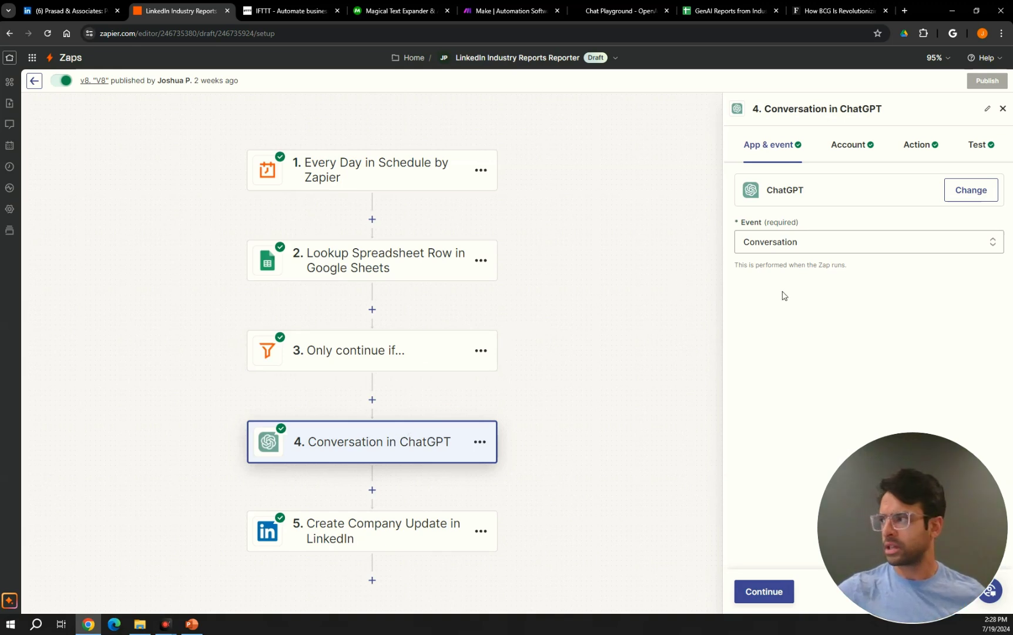
Check the ChatGPT step's account and read its User Message prompt, highlighting the emoji, first-line and summary instructions without editing them.
click(849, 141)
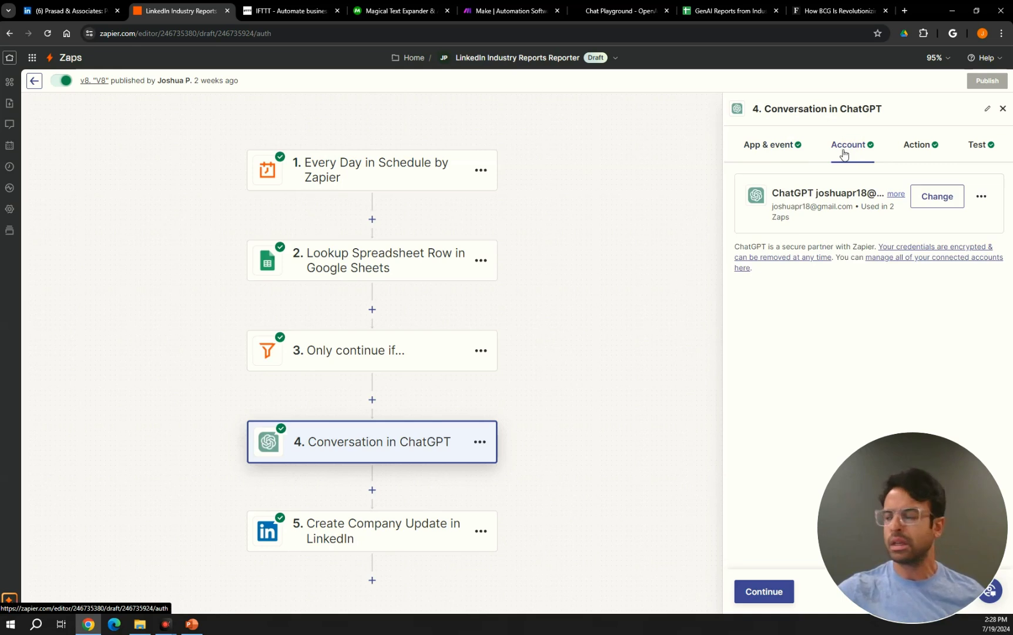
click(916, 144)
scroll(871, 221, down, 4)
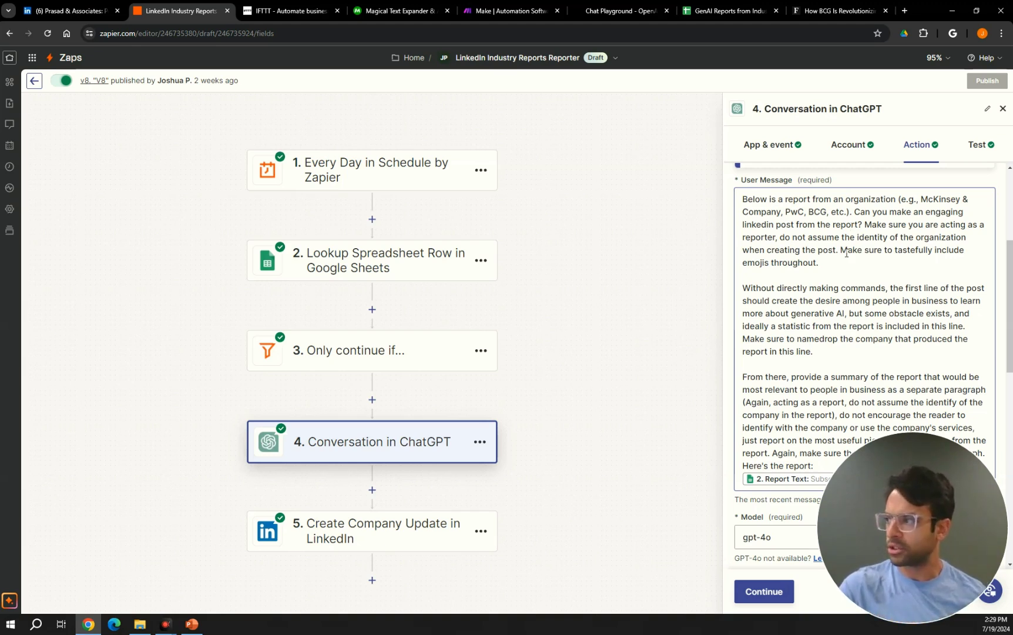
drag(846, 250, 848, 263)
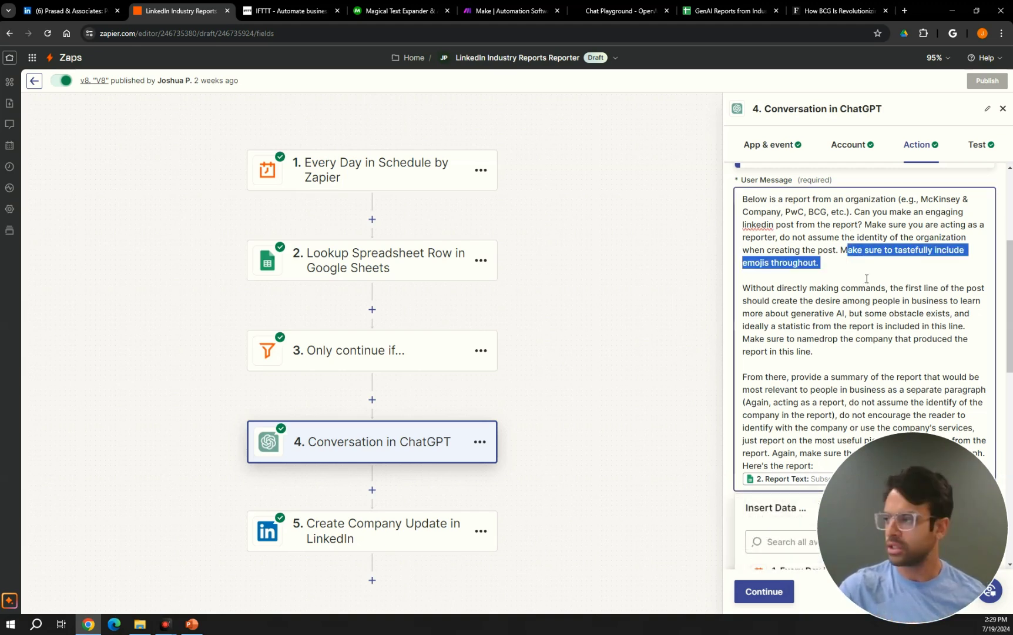
scroll(858, 282, down, 1)
drag(871, 311, 725, 236)
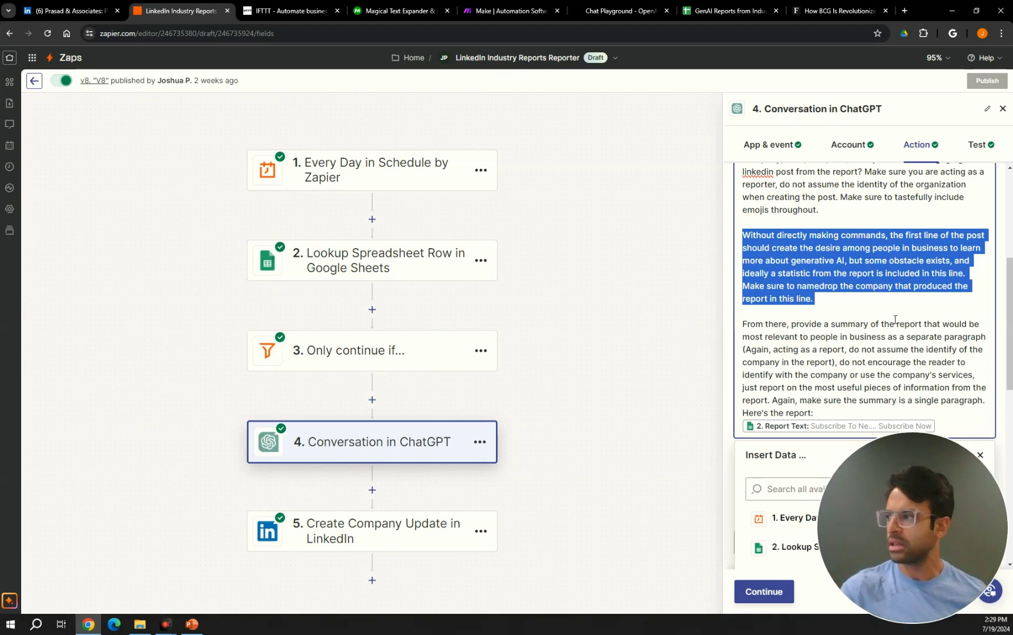
scroll(895, 319, down, 2)
drag(742, 218, 997, 260)
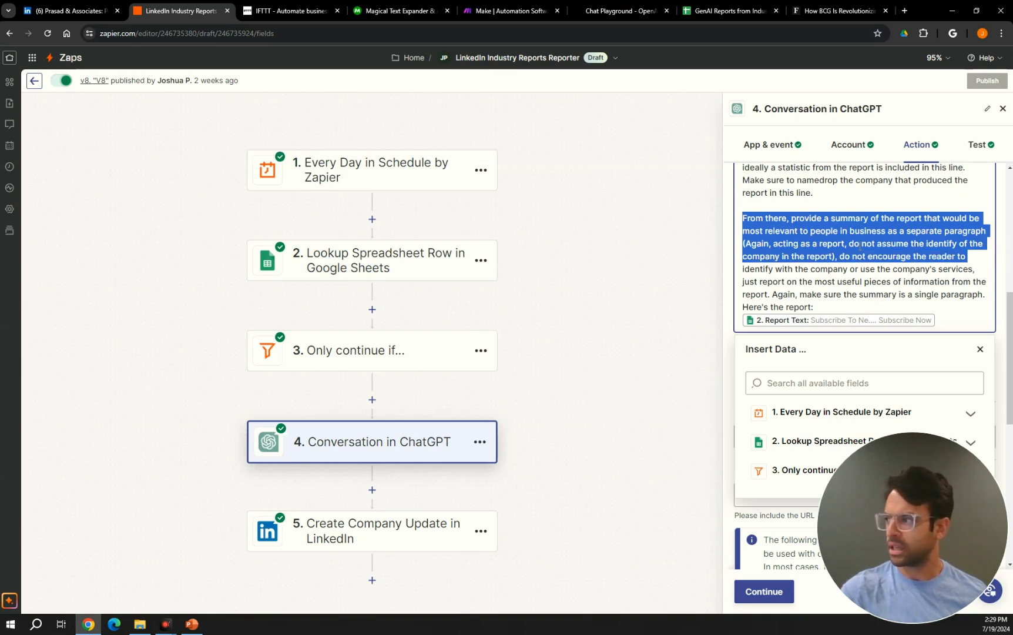
click(842, 242)
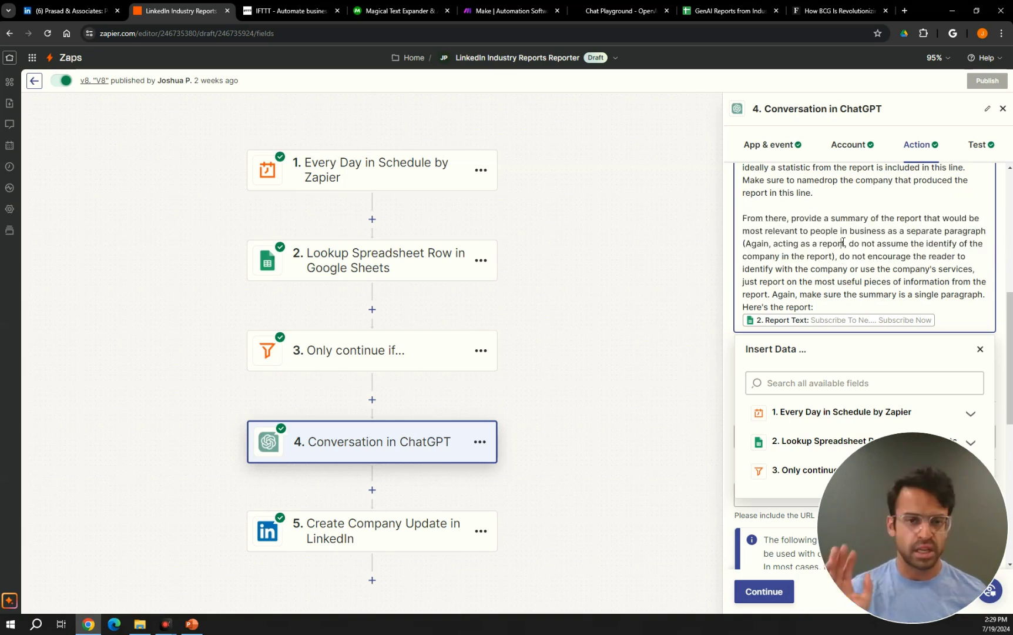
scroll(843, 243, down, 1)
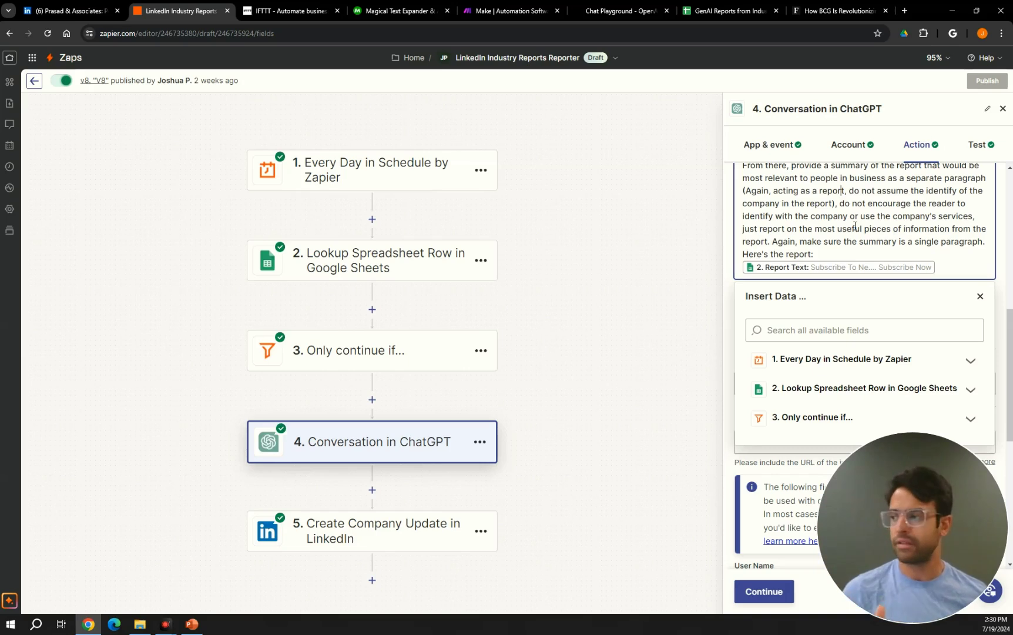
Leave the prompt field, check the remaining ChatGPT model and assistant settings, and retest the conversation step.
click(681, 297)
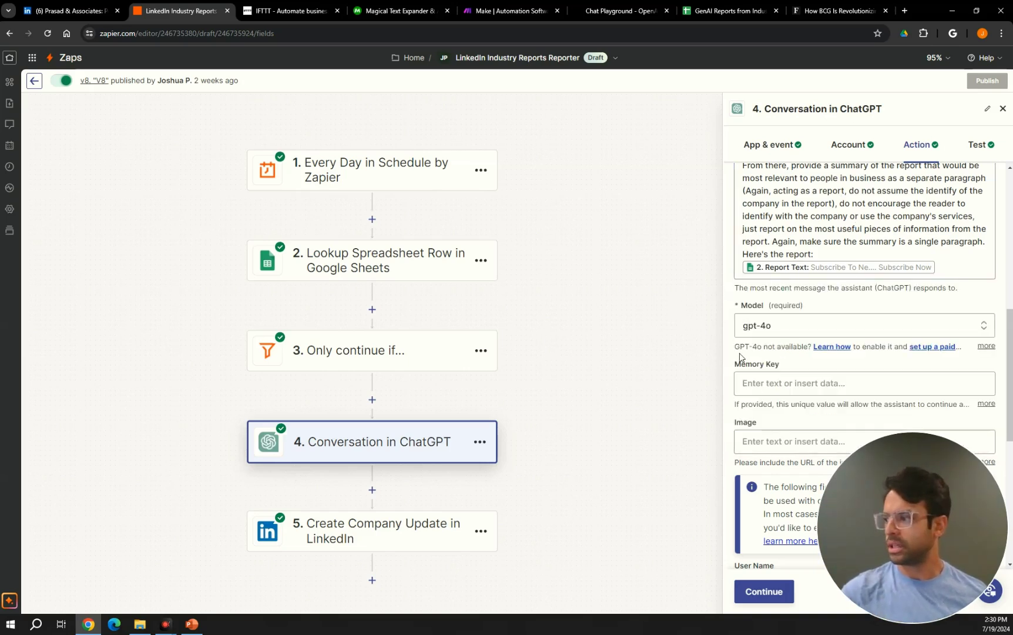
scroll(739, 357, down, 4)
scroll(740, 357, down, 3)
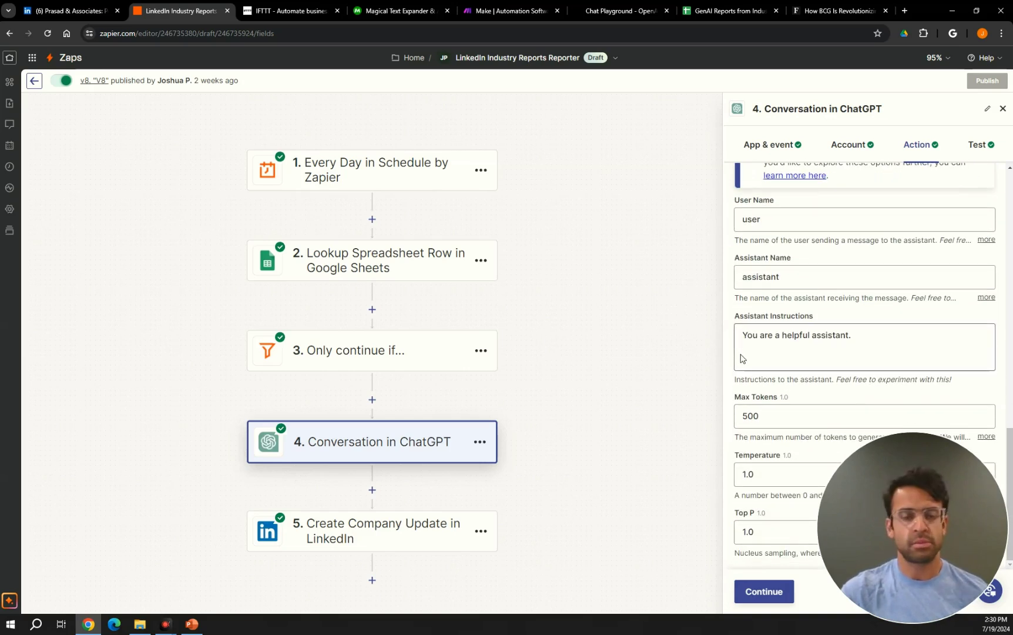
click(764, 592)
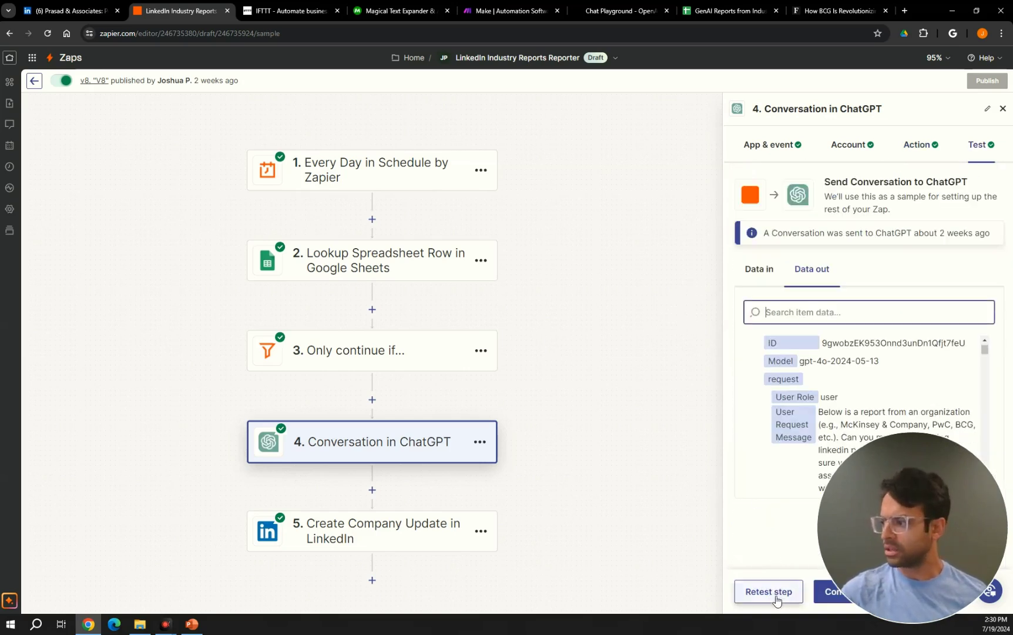
click(777, 595)
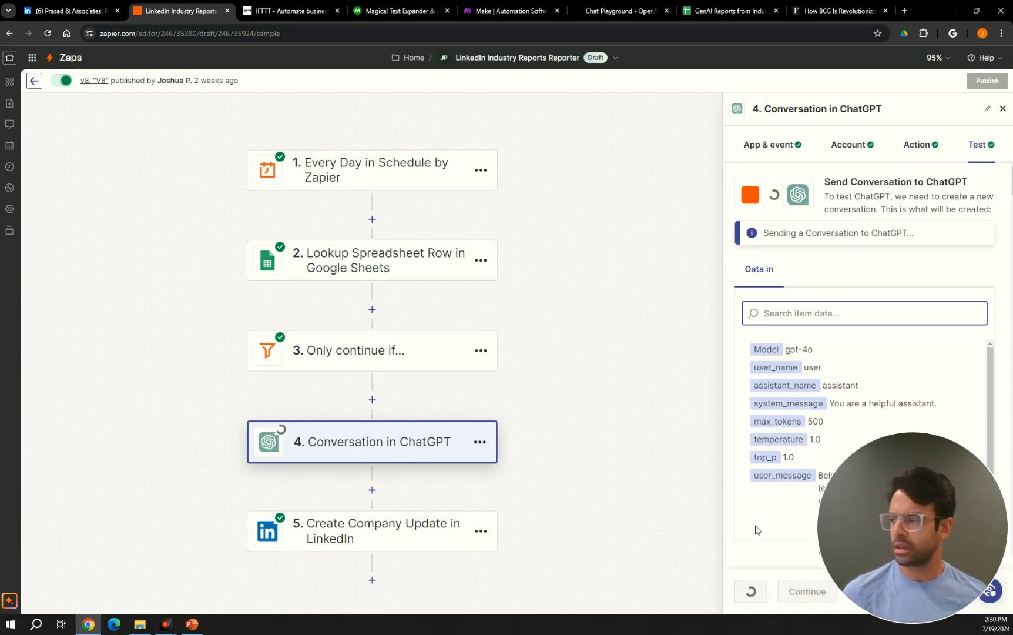
Examine the ChatGPT test output for the inserted report text and highlight the line "MORE FROM FORBES".
drag(934, 510, 669, 507)
scroll(825, 406, down, 6)
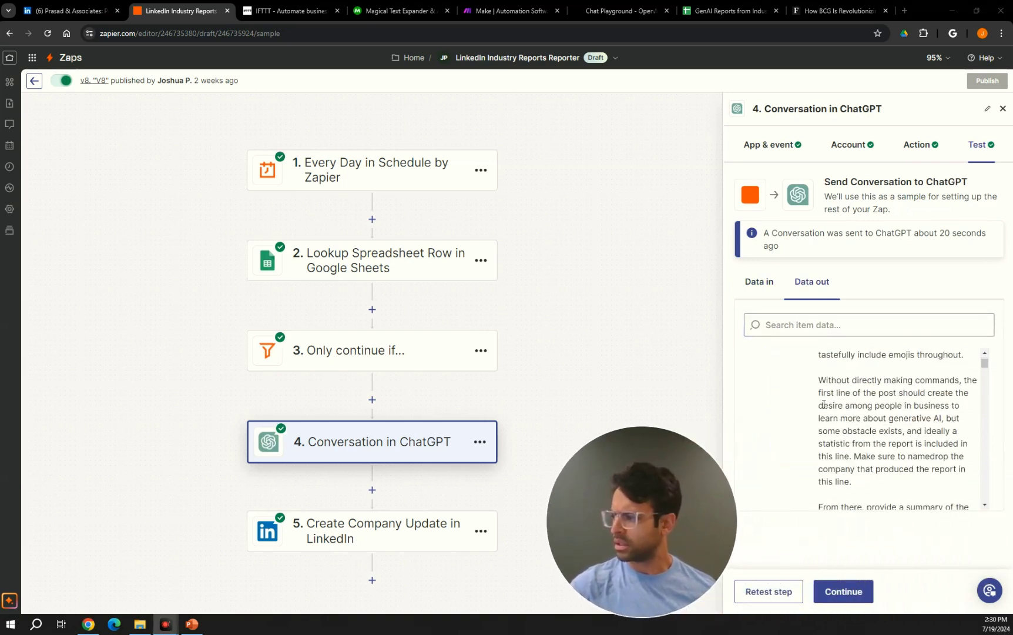
scroll(834, 387, down, 3)
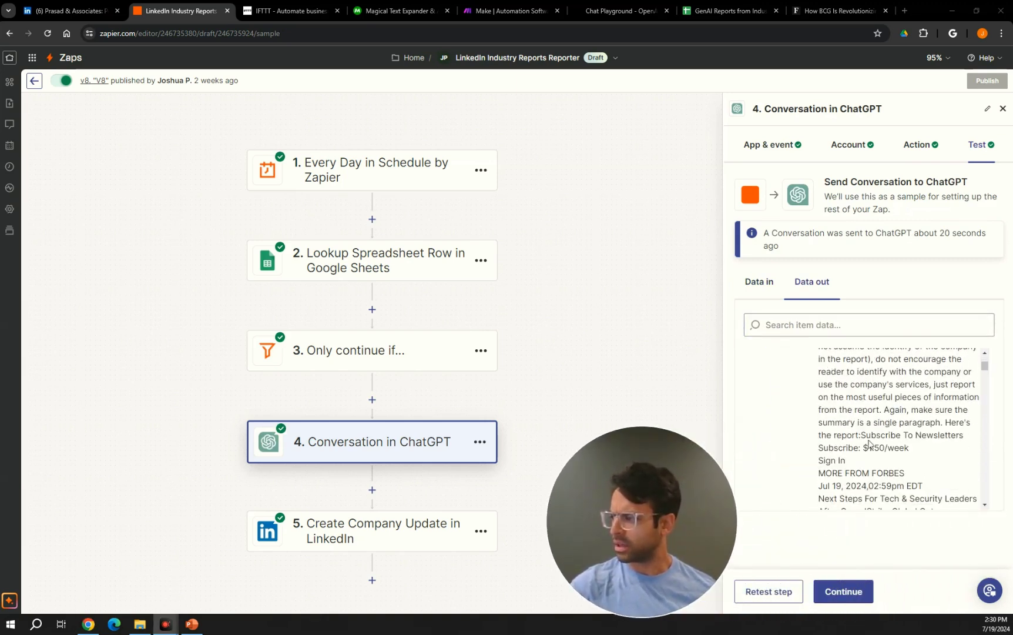
scroll(891, 433, down, 1)
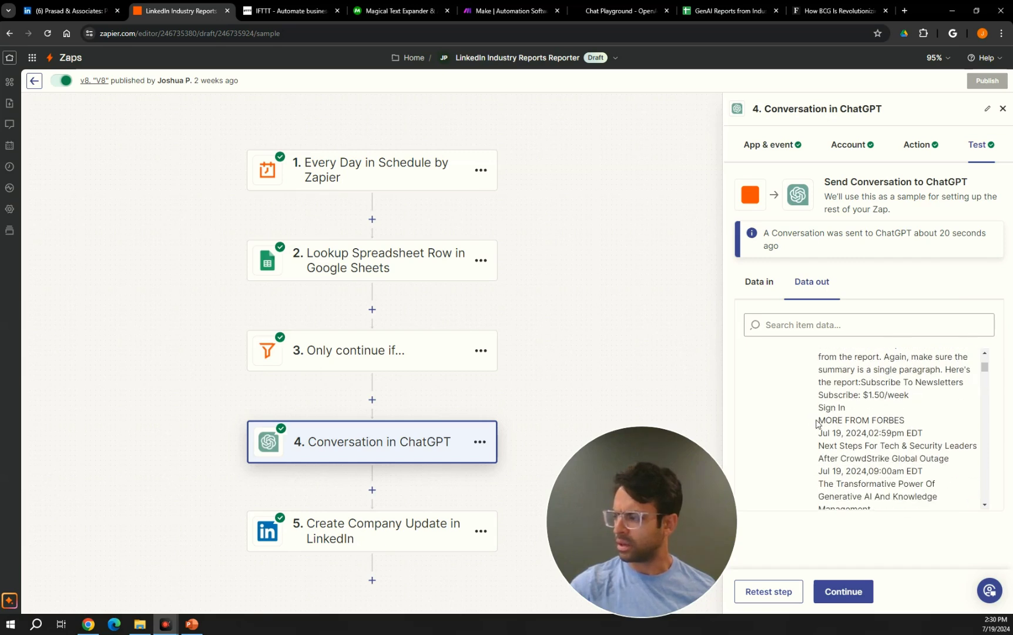
drag(817, 420, 924, 423)
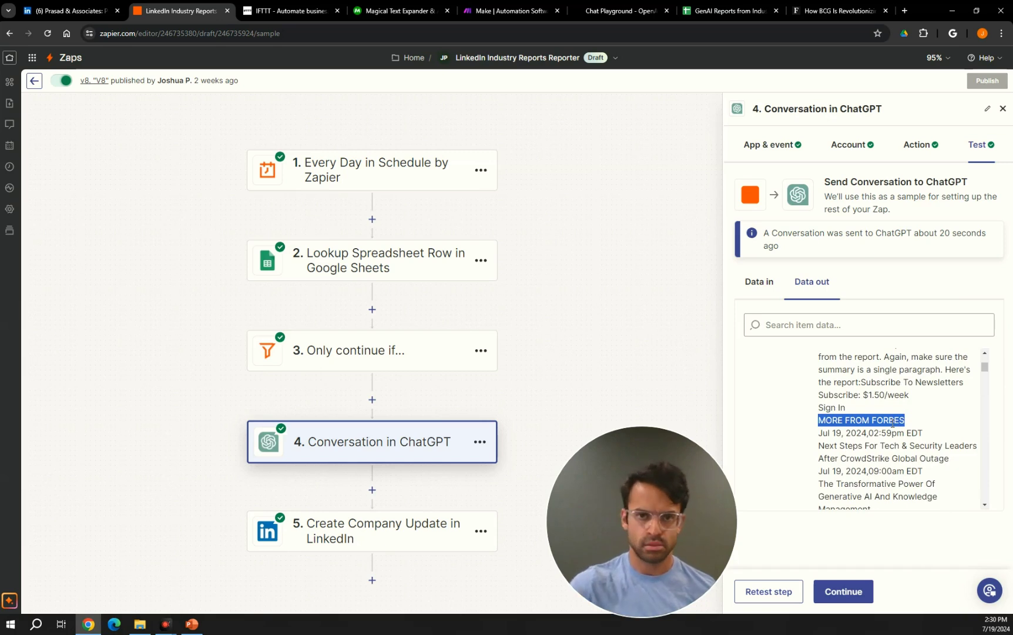
Continue to the LinkedIn company update step and review its account, company page and update content.
click(858, 594)
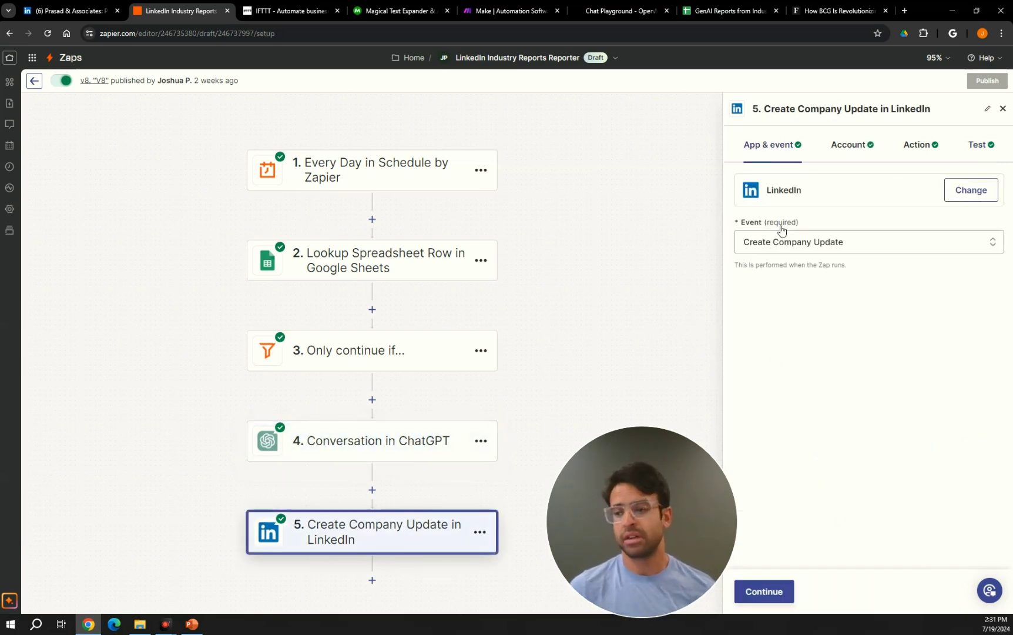
drag(666, 505, 937, 510)
click(850, 148)
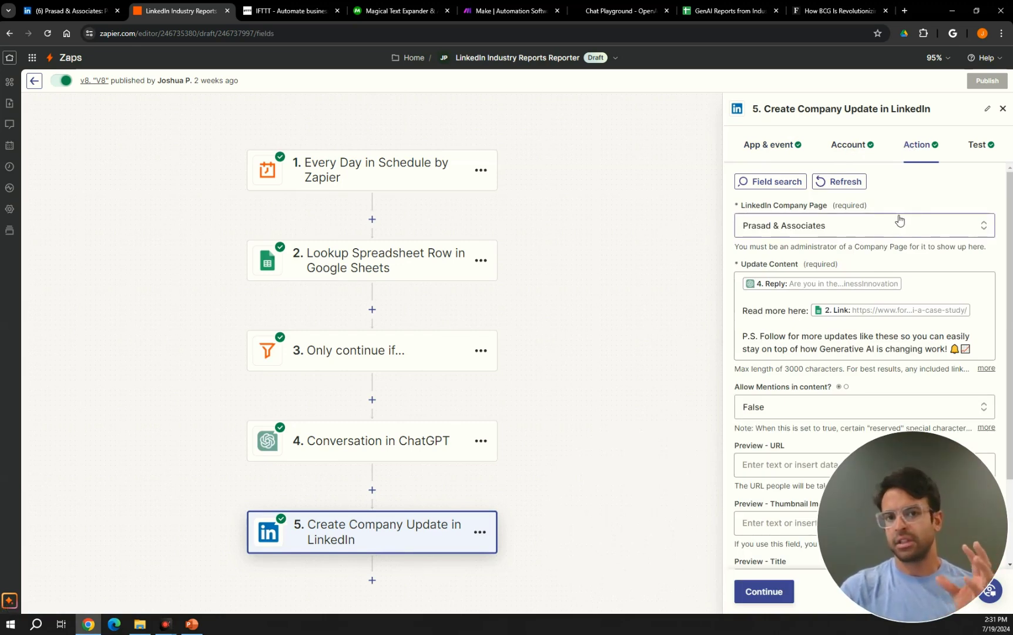
mouse_move(840, 287)
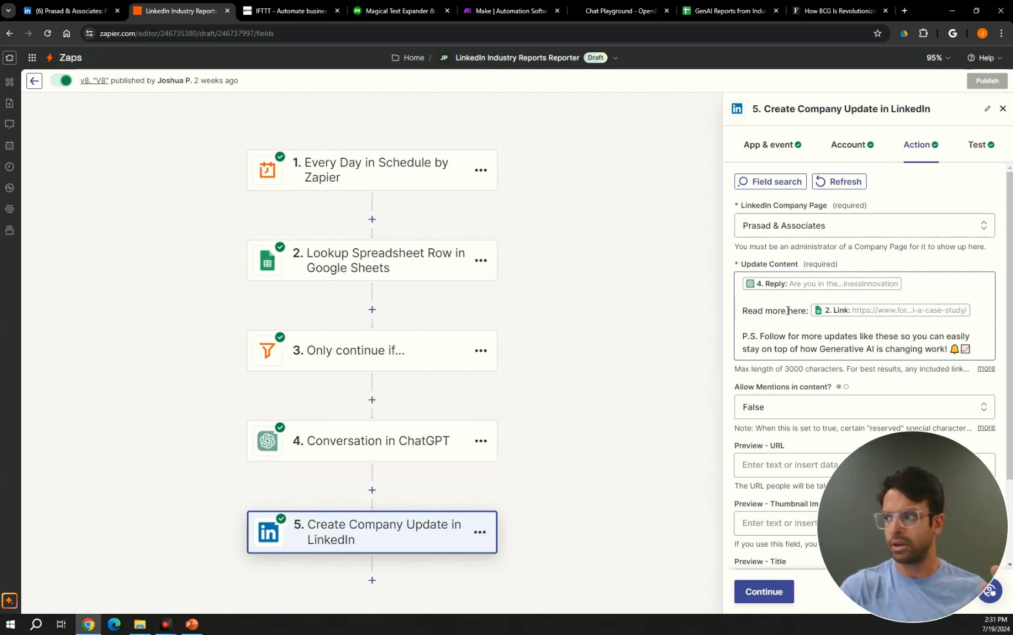
Check the Link column in the GenAI Reports from Industry sheet, then return to Zapier and review the remaining LinkedIn update fields.
click(731, 11)
mouse_move(241, 377)
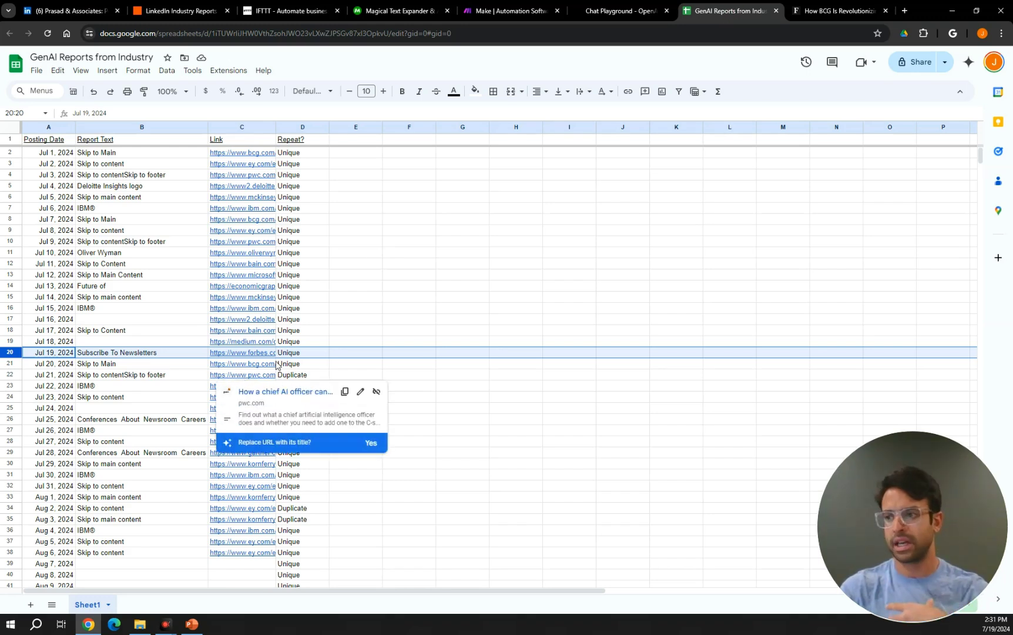
click(176, 11)
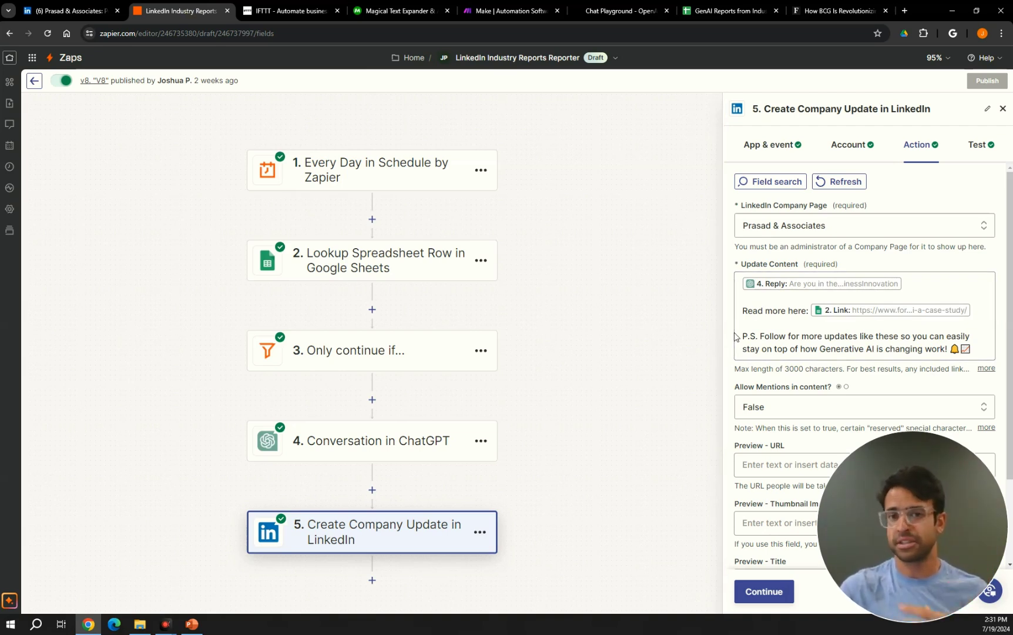
scroll(734, 336, down, 2)
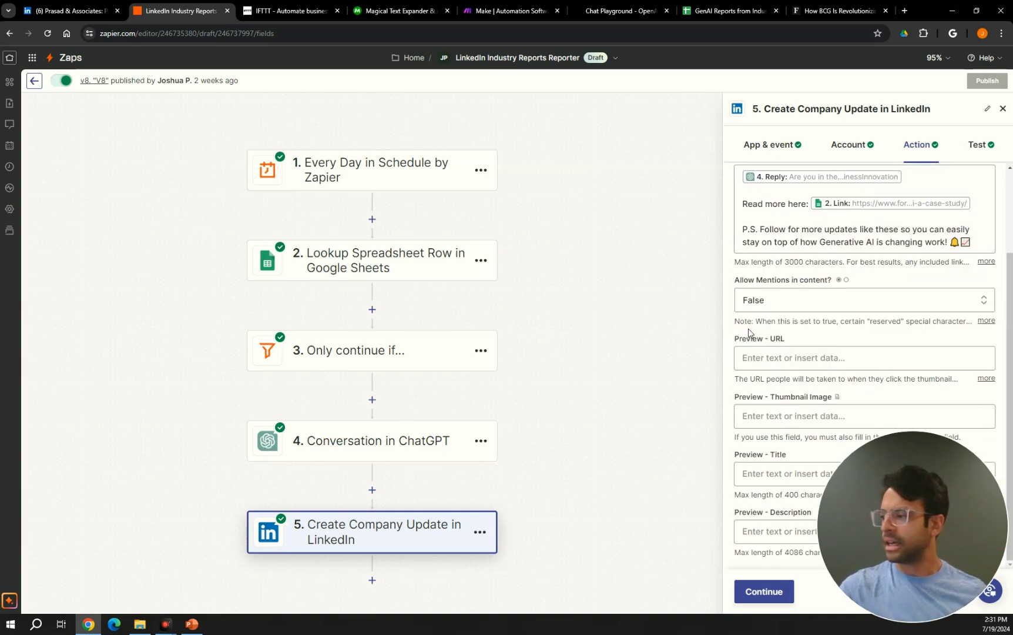
Continue to the LinkedIn company update's test, compare it with the update content, and examine the returned output data down to the post text.
click(764, 591)
scroll(803, 389, down, 1)
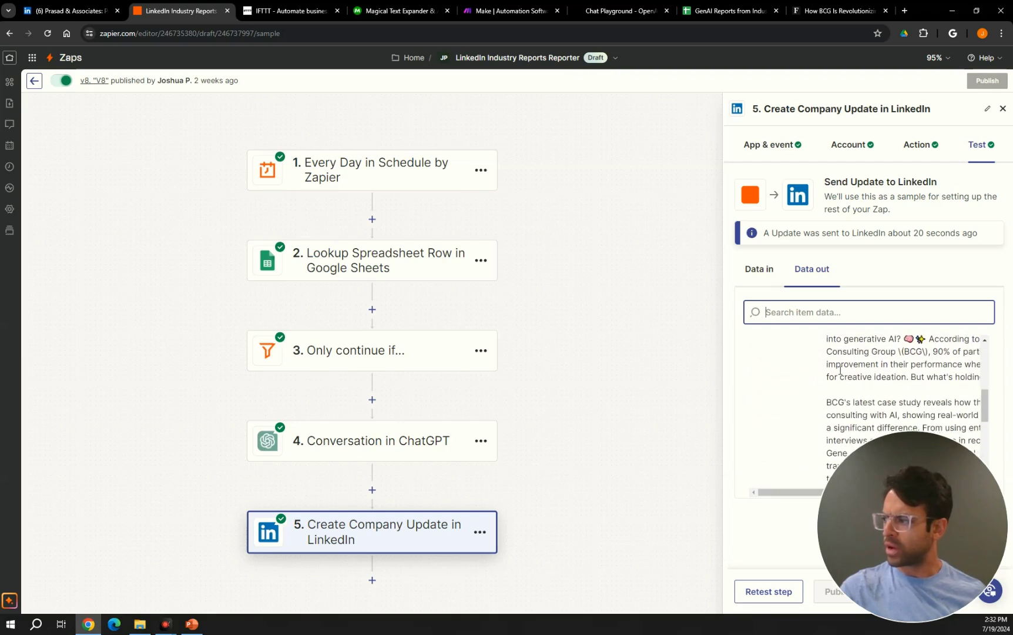
scroll(839, 393, up, 1)
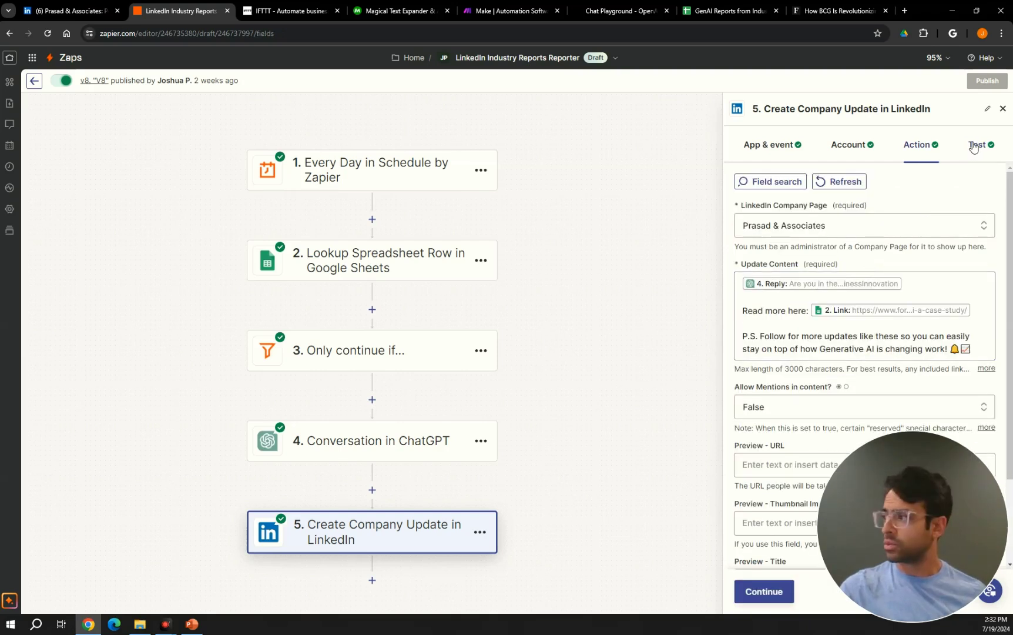
click(974, 145)
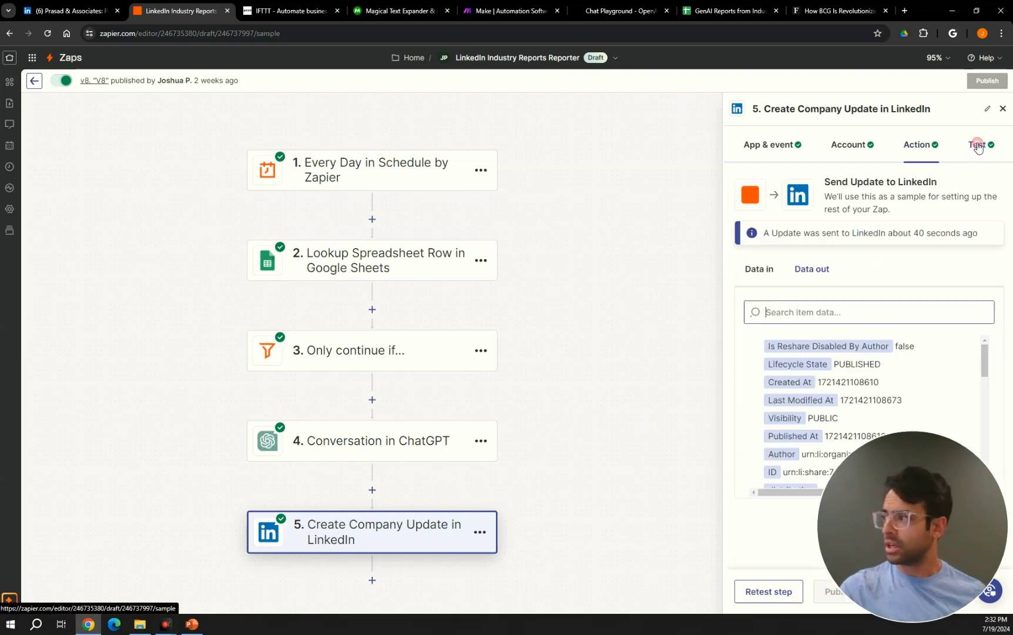
scroll(795, 344, down, 4)
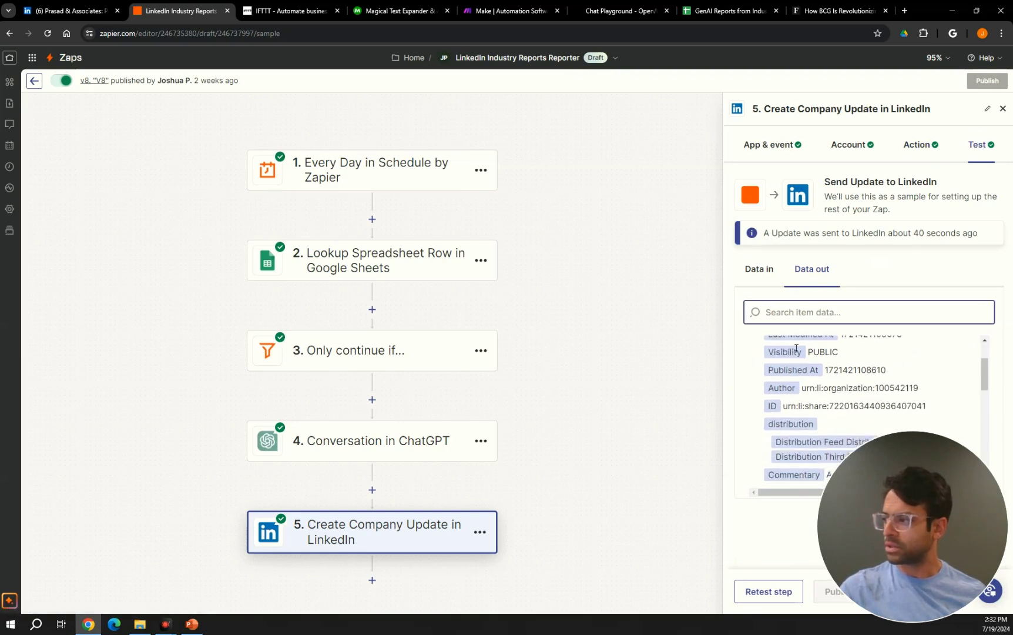
scroll(864, 397, down, 3)
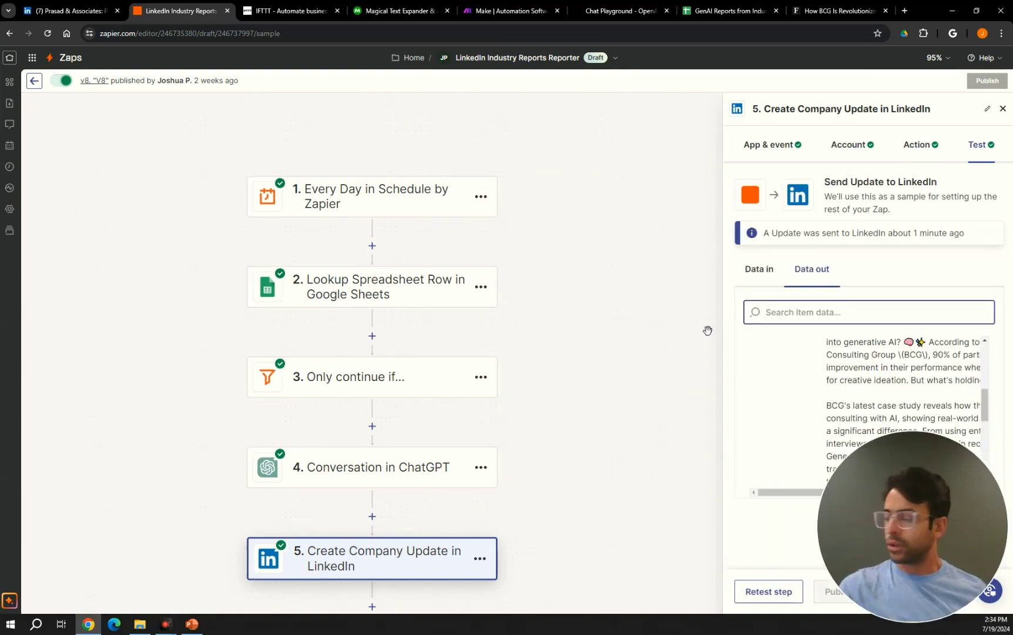
Switch to the Prasad & Associates posts page on LinkedIn and expand the newest post about generative AI to its full text.
click(70, 11)
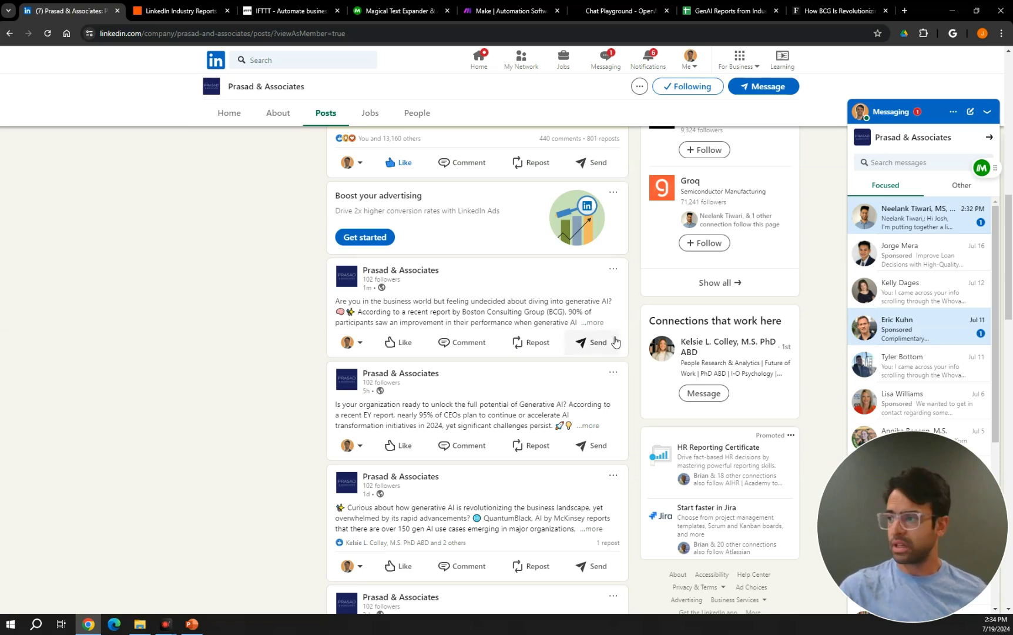
click(595, 322)
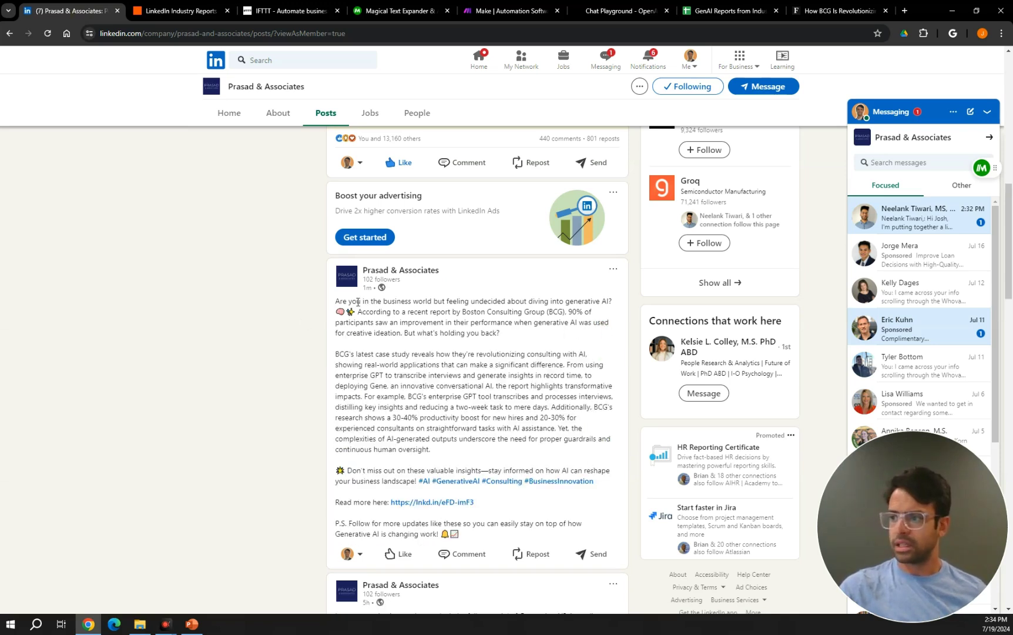